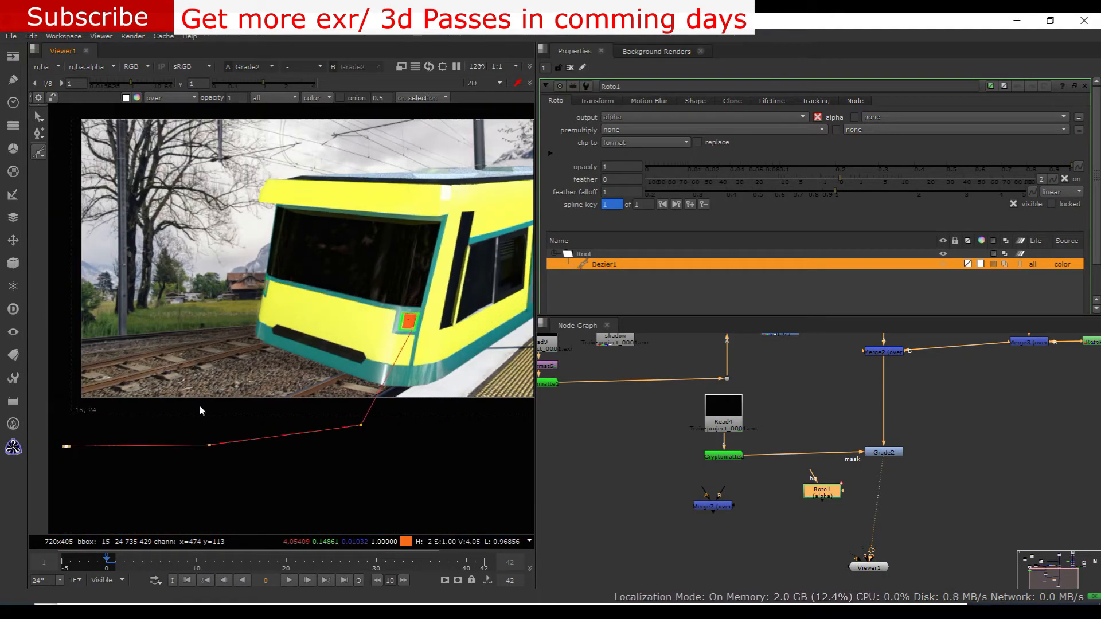
# Close the first Bezier light-beam shape below the frame and reshape its lower point near the headlight
pyautogui.click(67, 452)
pyautogui.scroll(1, 402, 343)
pyautogui.moveTo(386, 436); pyautogui.dragTo(380, 408, button='middle')
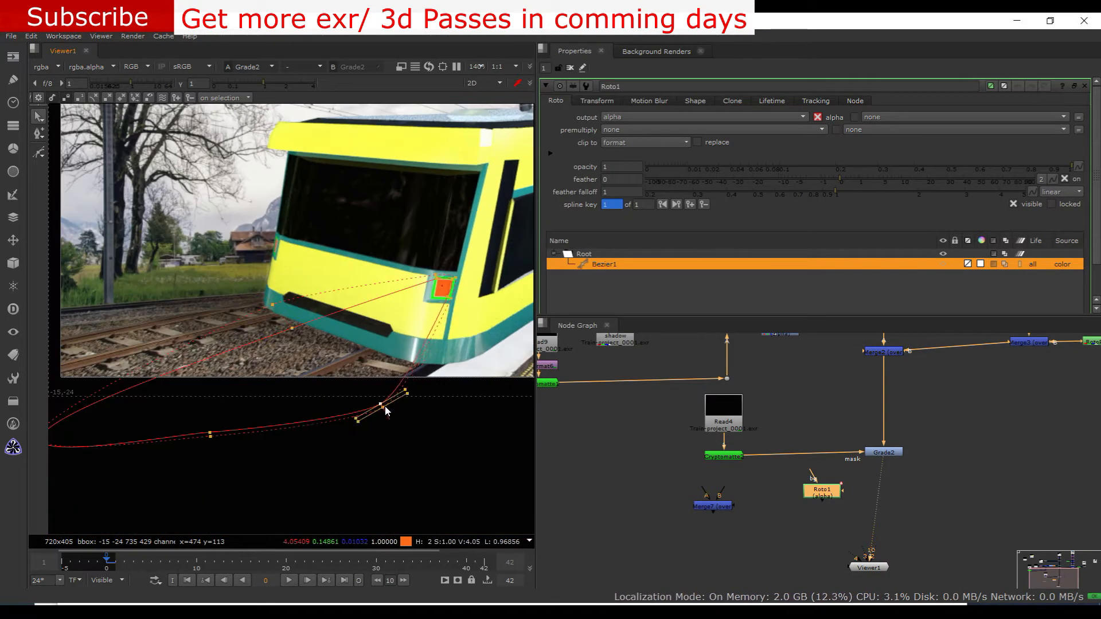
pyautogui.moveTo(381, 407); pyautogui.dragTo(401, 427)
pyautogui.scroll(4, 222, 204)
# Draw a second Bezier in the roto, fanning from the train's far-side headlight out past the frame edge
pyautogui.press('v')
pyautogui.click(231, 255)
pyautogui.scroll(-6, 232, 257)
pyautogui.moveTo(115, 344); pyautogui.dragTo(256, 336, button='middle')
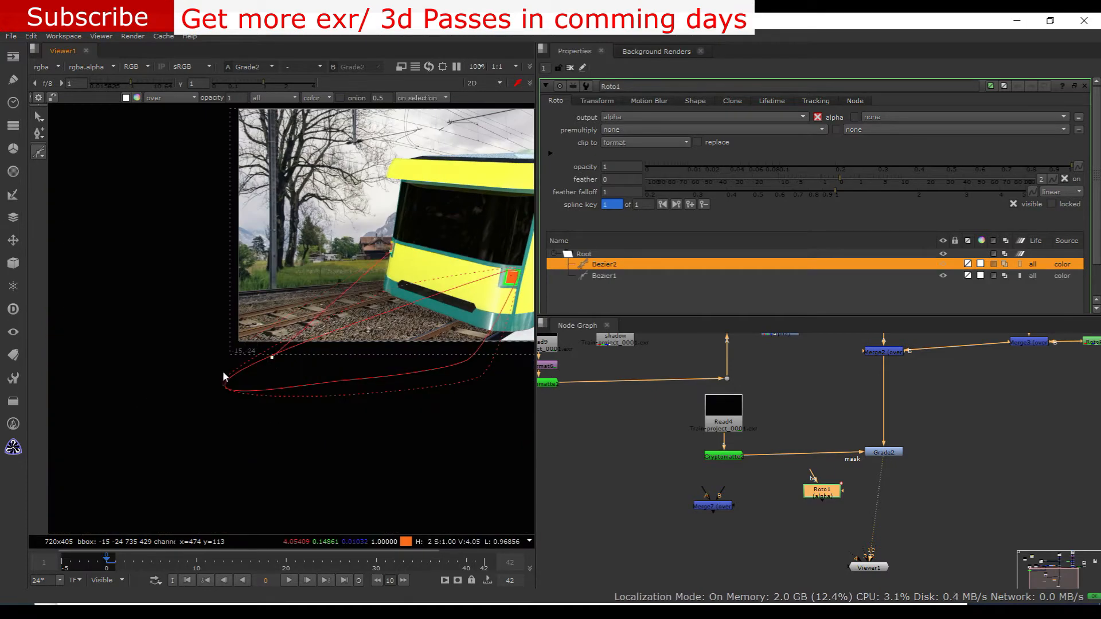
pyautogui.click(224, 415)
pyautogui.click(188, 255)
pyautogui.click(214, 174)
pyautogui.click(320, 210)
pyautogui.click(392, 243)
pyautogui.scroll(2, 390, 248)
pyautogui.moveTo(422, 274); pyautogui.dragTo(393, 292, button='middle')
pyautogui.scroll(-1, 389, 293)
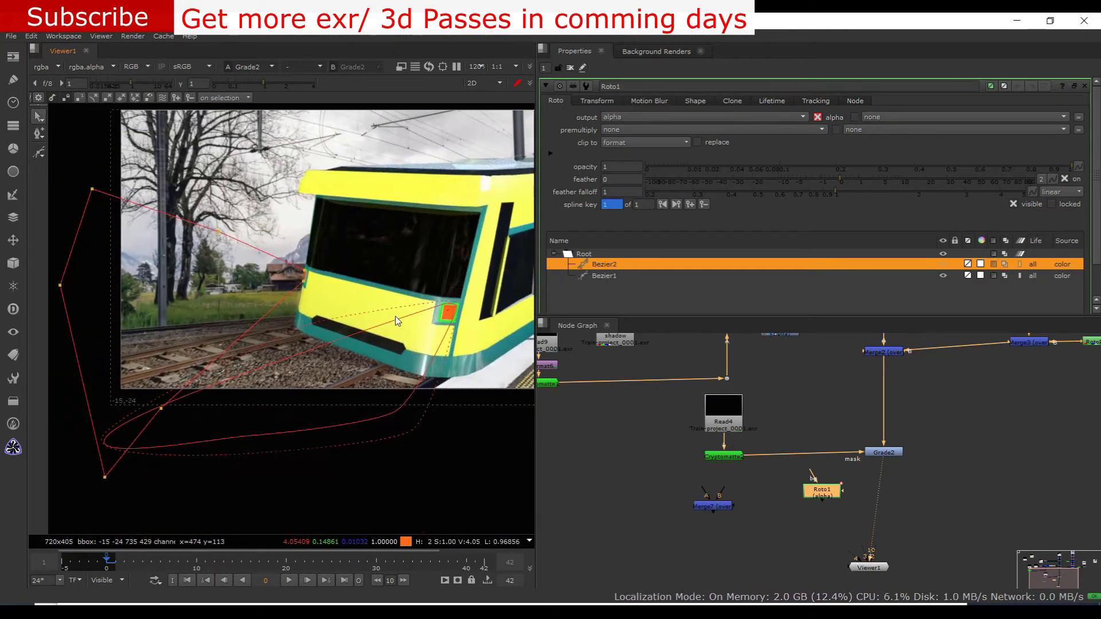
# Select the points of the second light-beam Bezier and smooth them
pyautogui.scroll(-2, 366, 294)
pyautogui.moveTo(361, 458); pyautogui.dragTo(108, 163)
pyautogui.press('z')
# Draw a third, wider Bezier from the headlight to below the frame and smooth its points
pyautogui.press('v')
pyautogui.scroll(1, 315, 295)
pyautogui.scroll(-2, 298, 318)
pyautogui.click(191, 339)
pyautogui.moveTo(208, 320); pyautogui.dragTo(241, 308)
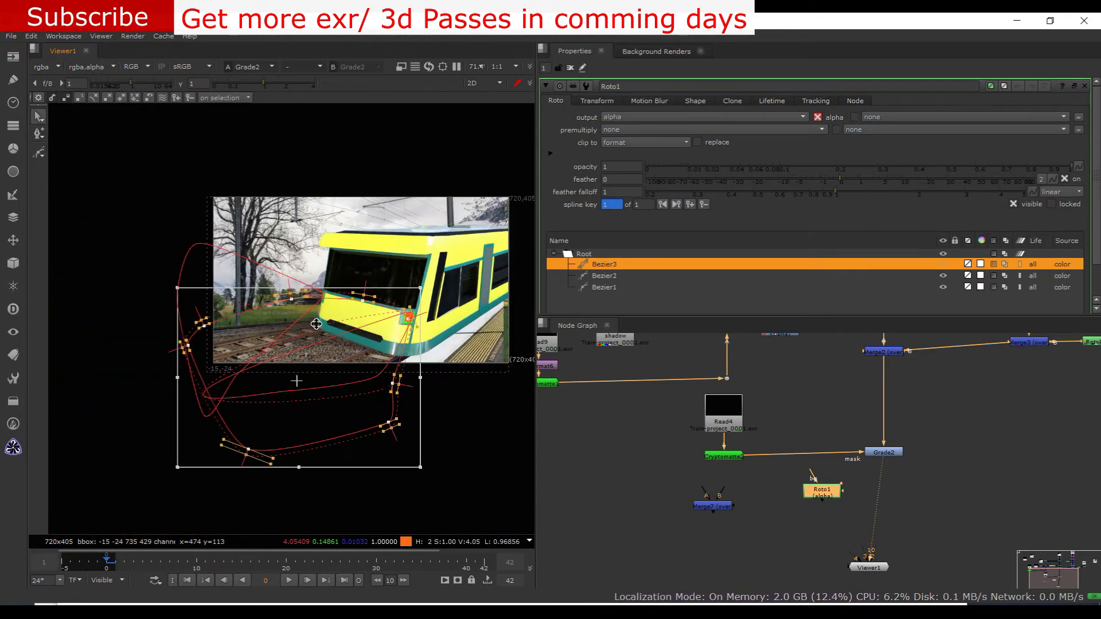
pyautogui.scroll(3, 313, 324)
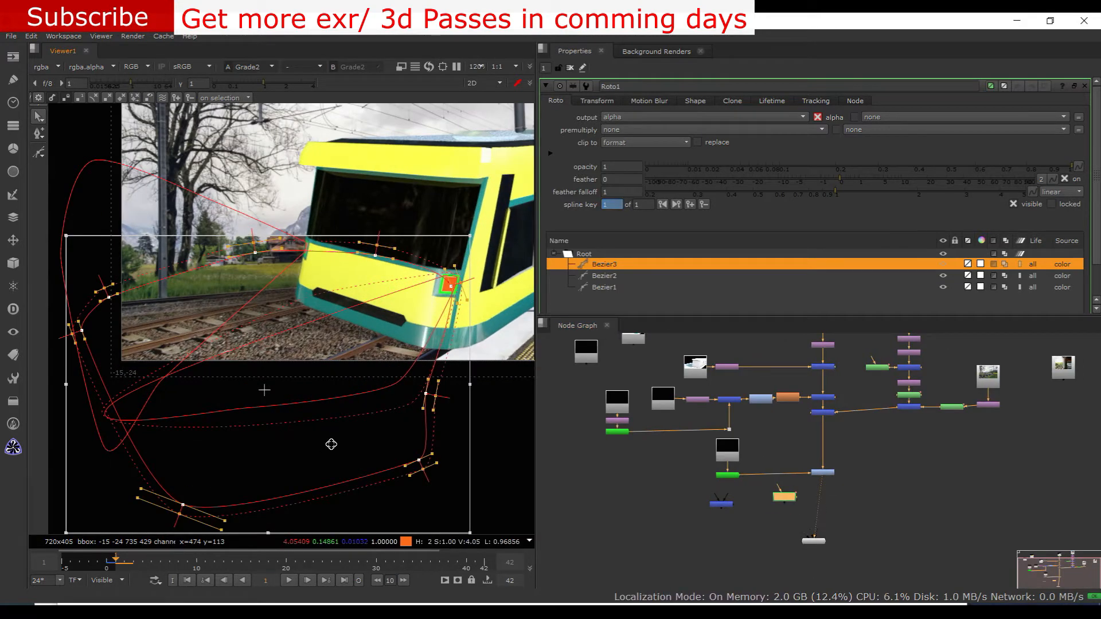
# Select all three Bezier shapes in the roto and move the unconnected Merge node aside
pyautogui.scroll(-1, 332, 443)
pyautogui.scroll(-1, 609, 264)
pyautogui.keyDown('shift'); pyautogui.click(608, 258); pyautogui.keyUp('shift')
pyautogui.click(113, 540)
pyautogui.scroll(2, 315, 281)
# Add a Grade node after Grade2, masked by the light-beam roto, with its whitepoint at 0.465
pyautogui.scroll(1, 785, 505)
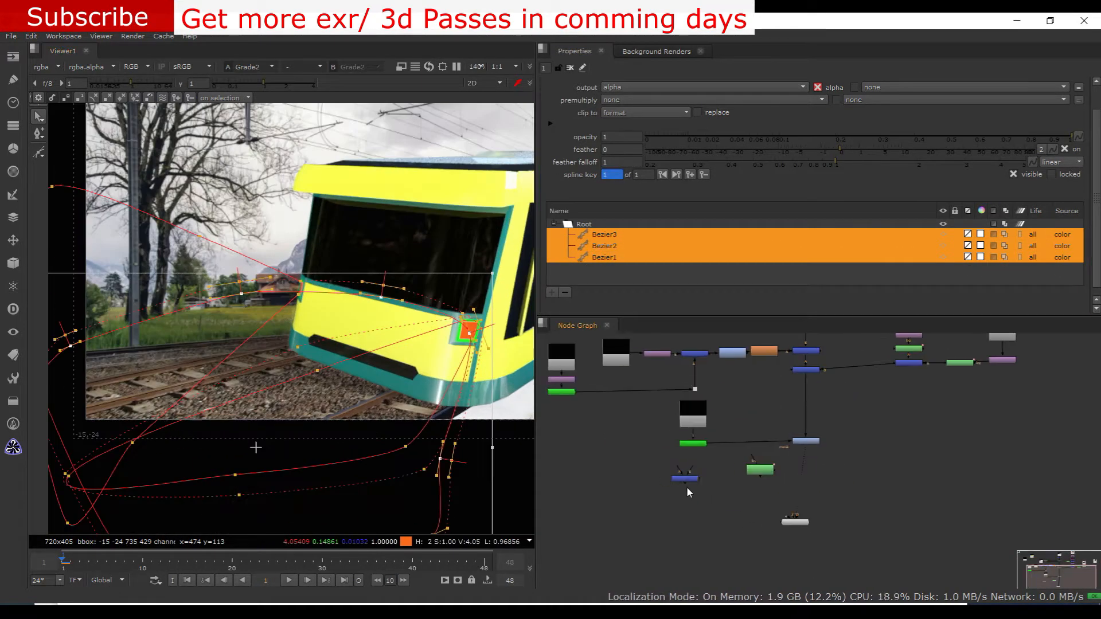
pyautogui.moveTo(677, 482); pyautogui.dragTo(641, 525)
pyautogui.click(796, 445)
pyautogui.press('g')
pyautogui.scroll(1, 793, 485)
pyautogui.moveTo(805, 453); pyautogui.dragTo(803, 479)
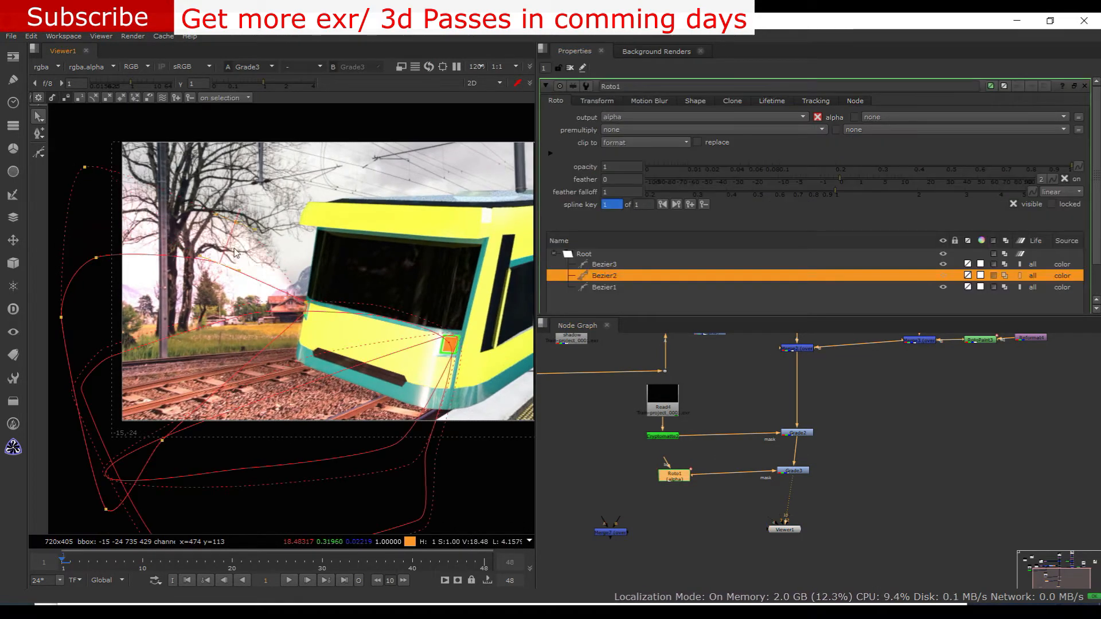
# Create a Tracker node and add a track centred on the train's orange headlight
pyautogui.scroll(-1, 341, 466)
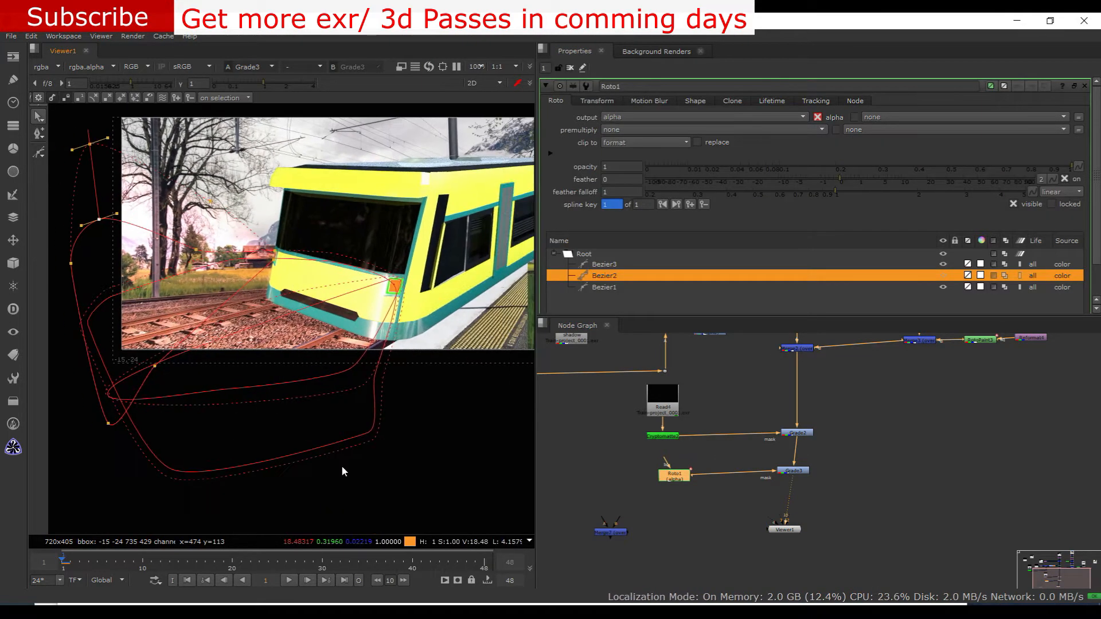
pyautogui.scroll(-3, 757, 482)
pyautogui.scroll(2, 727, 511)
pyautogui.click(884, 507)
pyautogui.press('Tab')
pyautogui.write('tracker')
pyautogui.press('Return')
pyautogui.click(600, 252)
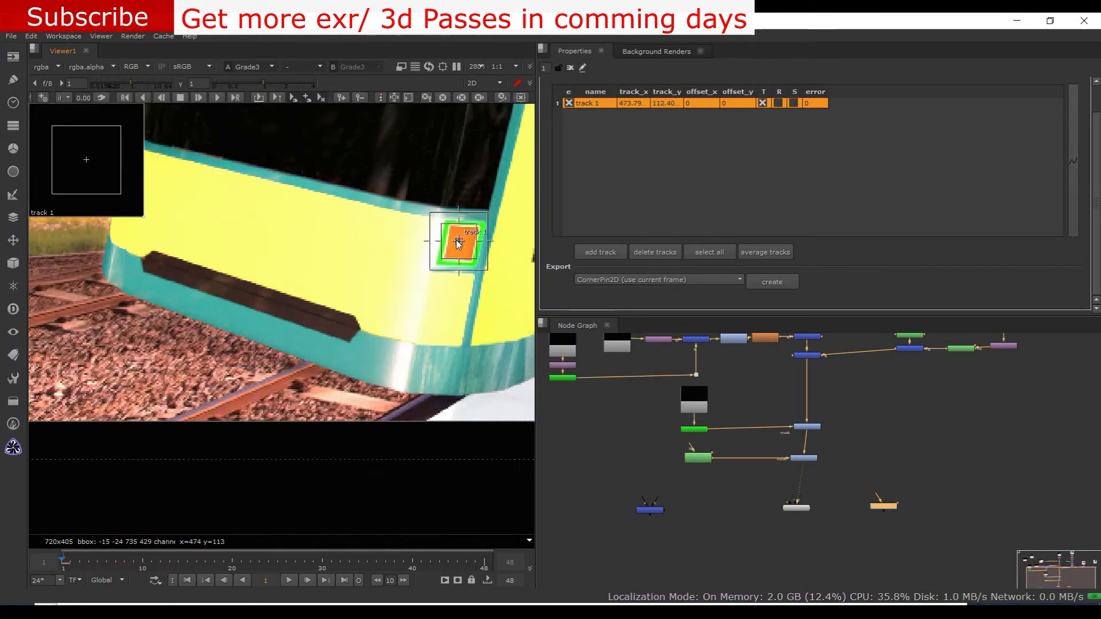
pyautogui.scroll(2, 221, 129)
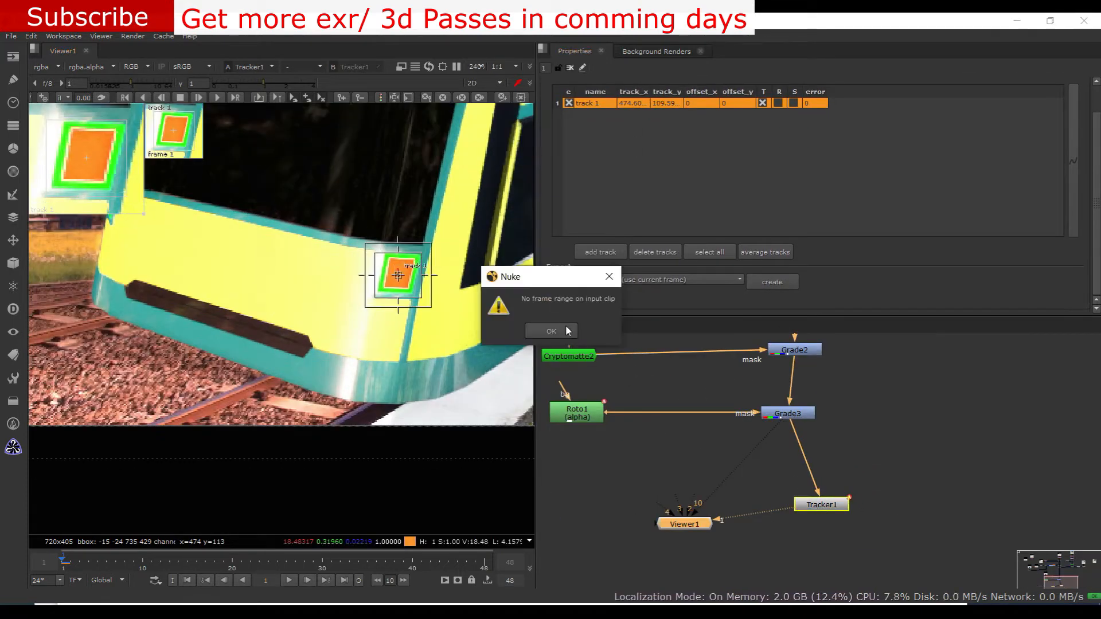
# Dismiss the frame range warning and feed the Tracker from the train render's Reformat node
pyautogui.click(567, 331)
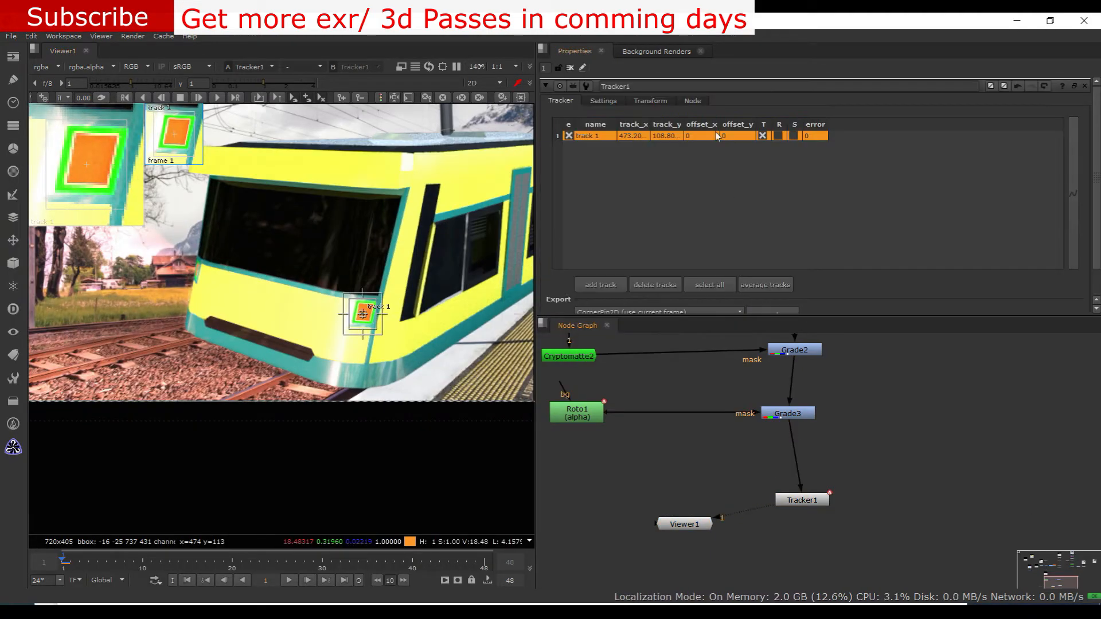
pyautogui.moveTo(803, 500); pyautogui.dragTo(793, 498)
pyautogui.scroll(-3, 243, 379)
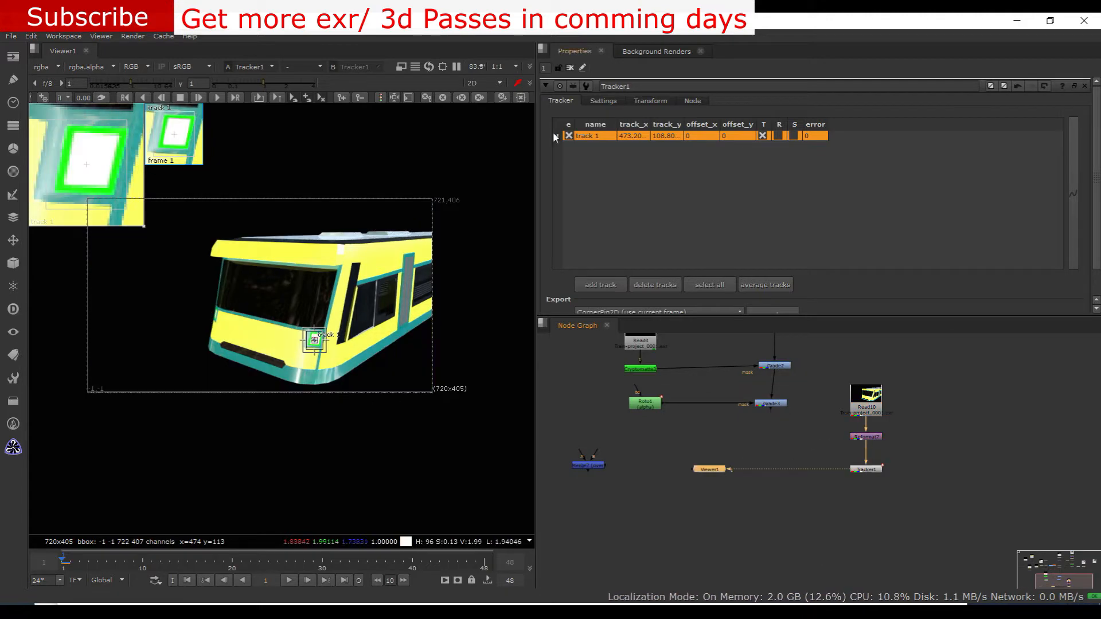
# Track the headlight forward from frame 1, recentring track 1 by hand where it drifts
pyautogui.press('Left')
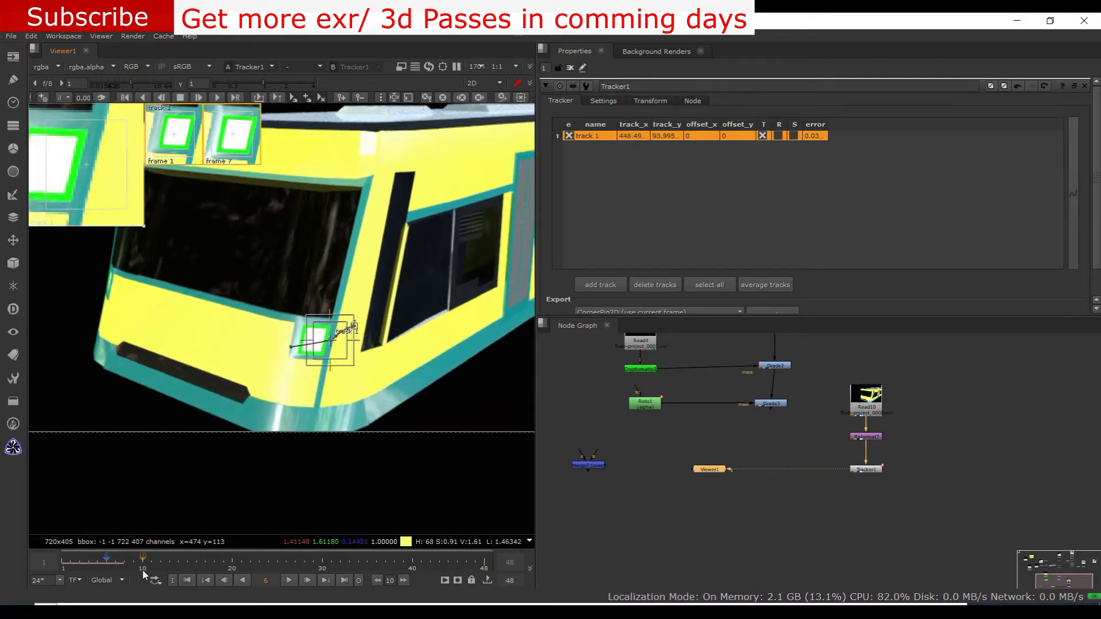
pyautogui.press('Right')
pyautogui.moveTo(329, 340); pyautogui.dragTo(315, 339)
pyautogui.press('Right')
# Place track 1 by hand on the following frames up to frame 15, following the headlight out of frame
pyautogui.press('Right')
pyautogui.press('Right')
pyautogui.press('Right')
pyautogui.press('Right')
pyautogui.scroll(-3, 176, 388)
pyautogui.scroll(5, 103, 402)
pyautogui.click(217, 98)
pyautogui.moveTo(246, 379); pyautogui.dragTo(290, 312, button='middle')
pyautogui.press('Right')
pyautogui.press('Right')
pyautogui.press('Right')
pyautogui.scroll(-4, 208, 343)
pyautogui.moveTo(207, 343); pyautogui.dragTo(356, 396, button='middle')
pyautogui.scroll(-2, 356, 397)
pyautogui.moveTo(341, 398); pyautogui.dragTo(303, 413)
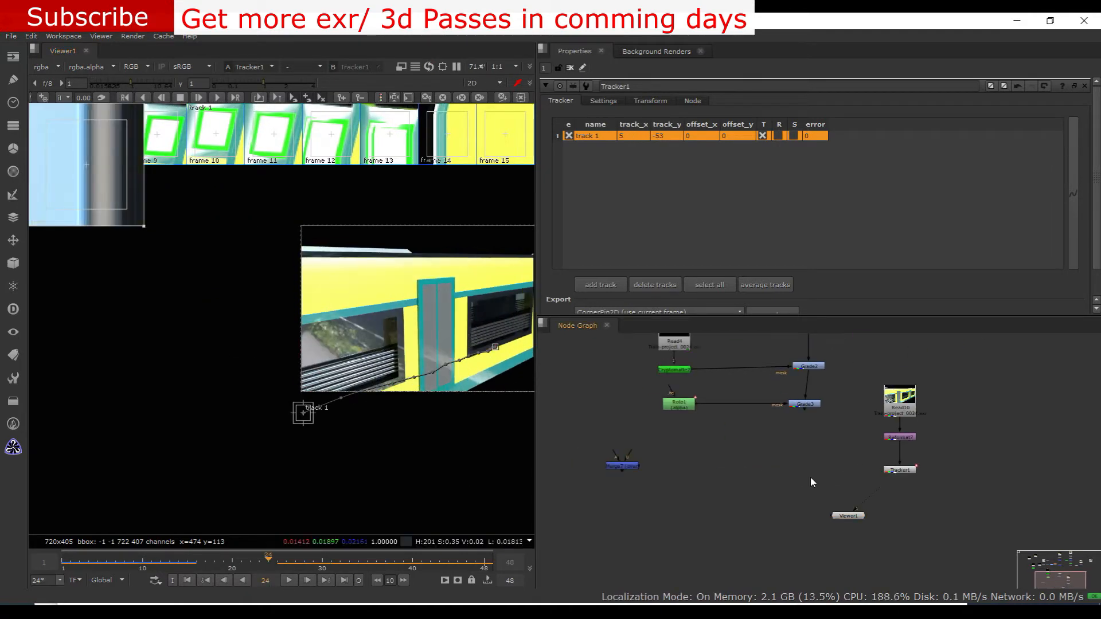
# Add a second track to the Tracker and place it over the narrow headlight at the train's far front edge
pyautogui.click(810, 477)
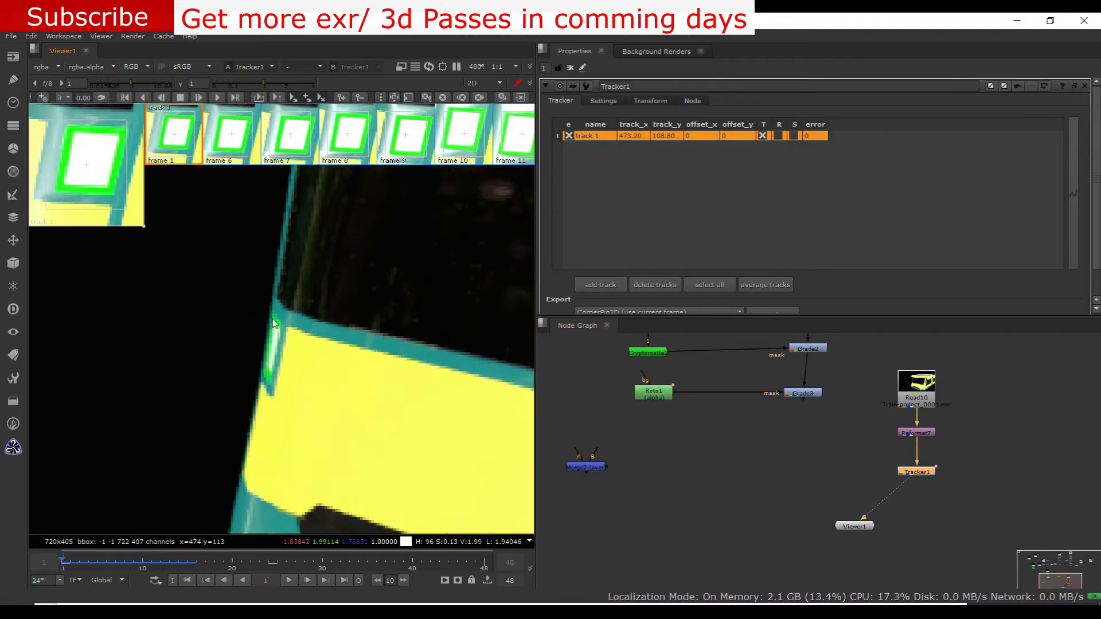
pyautogui.click(600, 285)
pyautogui.scroll(-2, 322, 307)
pyautogui.scroll(-2, 321, 307)
pyautogui.moveTo(322, 308); pyautogui.dragTo(396, 275, button='middle')
pyautogui.moveTo(143, 419); pyautogui.dragTo(397, 232)
pyautogui.scroll(6, 396, 233)
pyautogui.moveTo(406, 302); pyautogui.dragTo(358, 309)
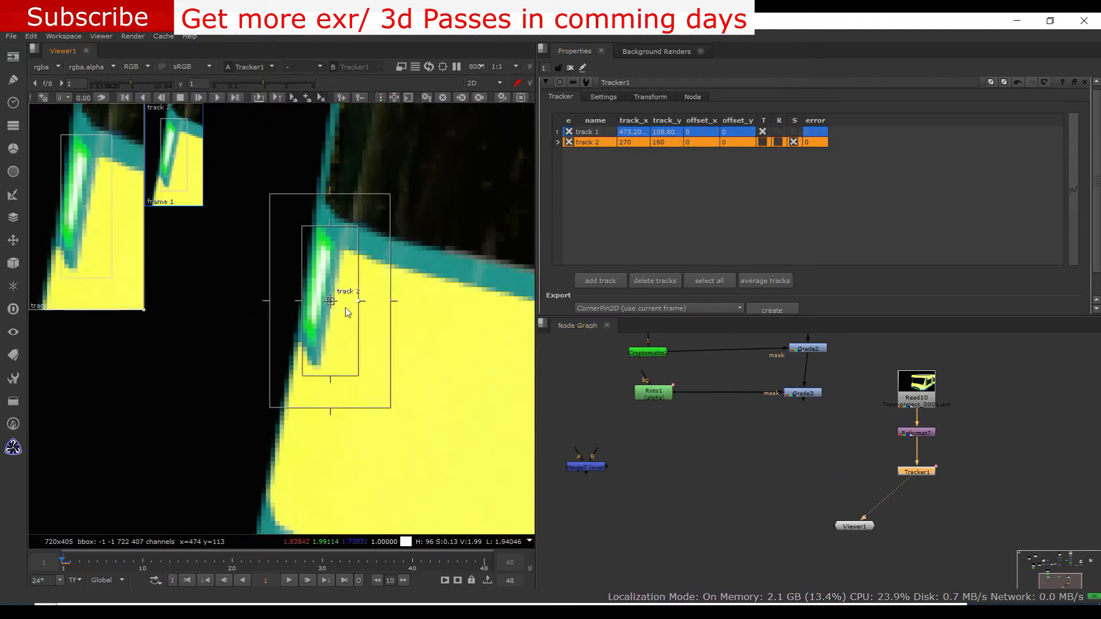
# Enable translation and rotation for track 2
pyautogui.click(763, 142)
pyautogui.click(778, 143)
pyautogui.click(774, 189)
pyautogui.scroll(-2, 774, 207)
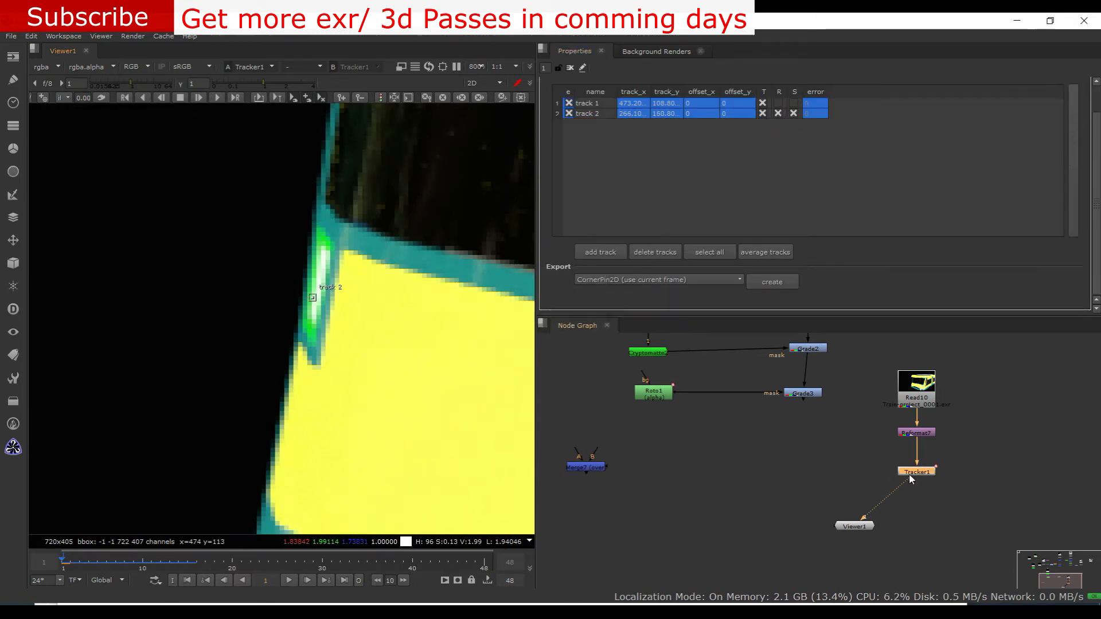
# Track the second headlight forward, go back a few frames and move the drifted track back onto it
pyautogui.click(313, 298)
pyautogui.click(216, 98)
pyautogui.scroll(-4, 333, 281)
pyautogui.press('Left')
pyautogui.press('Left')
pyautogui.press('Left')
pyautogui.scroll(2, 390, 277)
pyautogui.scroll(2, 391, 277)
pyautogui.moveTo(431, 239); pyautogui.dragTo(180, 301)
pyautogui.press('Right')
pyautogui.press('Left')
pyautogui.press('Right')
# Re-place track 2 on the narrow headlight at the drifted frames and check the frames that follow
pyautogui.click(352, 263)
pyautogui.scroll(3, 368, 250)
pyautogui.click(372, 240)
pyautogui.press('Left')
pyautogui.press('Right')
pyautogui.press('Right')
pyautogui.scroll(-2, 252, 283)
pyautogui.press('Right')
# Correct track 2's position by hand on the remaining frames as the headlight leaves the picture
pyautogui.press('Right')
pyautogui.press('Right')
pyautogui.press('Right')
pyautogui.press('Right')
pyautogui.moveTo(304, 310); pyautogui.dragTo(194, 340)
pyautogui.press('Right')
pyautogui.moveTo(193, 341); pyautogui.dragTo(347, 306, button='middle')
pyautogui.moveTo(347, 306); pyautogui.dragTo(207, 343)
pyautogui.press('Right')
pyautogui.press('Right')
# Insert Tracker1 between Roto1 and Grade3's mask input, connect the viewer to Grade3 and play the shot
pyautogui.scroll(-3, 378, 298)
pyautogui.scroll(-4, 349, 335)
pyautogui.moveTo(920, 504); pyautogui.dragTo(736, 425)
pyautogui.moveTo(870, 549); pyautogui.dragTo(812, 424)
pyautogui.scroll(4, 349, 363)
pyautogui.click(289, 581)
# Open the transform type options of Tracker1
pyautogui.doubleClick(662, 425)
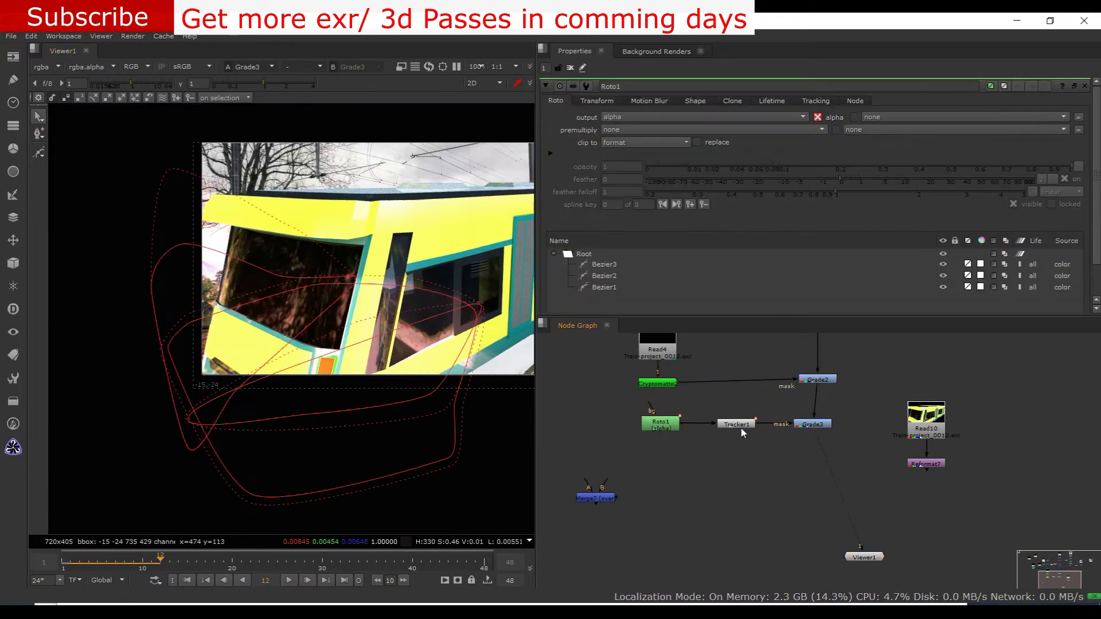
pyautogui.doubleClick(737, 425)
pyautogui.click(650, 100)
pyautogui.click(639, 118)
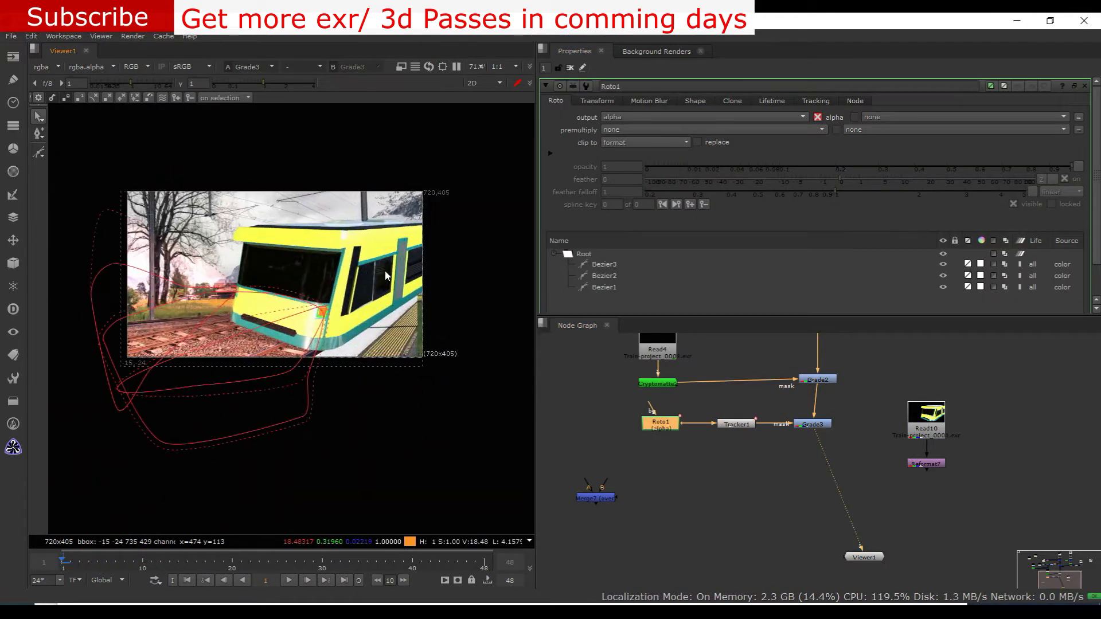
# Pull the feather points at the near and lower side of the third Bezier outward to soften the beam
pyautogui.moveTo(810, 419); pyautogui.dragTo(840, 448, button='middle')
pyautogui.scroll(2, 363, 406)
pyautogui.click(357, 409)
pyautogui.moveTo(357, 421); pyautogui.dragTo(397, 415)
pyautogui.moveTo(341, 485); pyautogui.dragTo(342, 498)
pyautogui.scroll(-4, 333, 476)
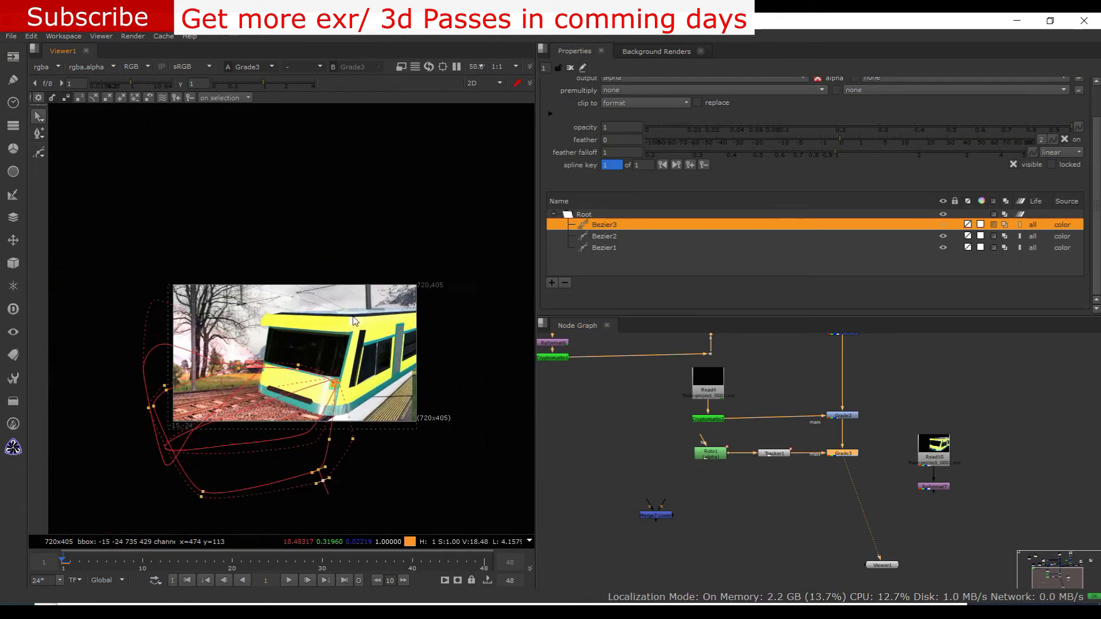
# Darken the background photo with Grade4 at a gain of 0.34 and copy that Grade after RotoPaint2 in the foreground branch
pyautogui.moveTo(895, 401); pyautogui.dragTo(700, 527, button='middle')
pyautogui.moveTo(763, 379); pyautogui.dragTo(833, 464)
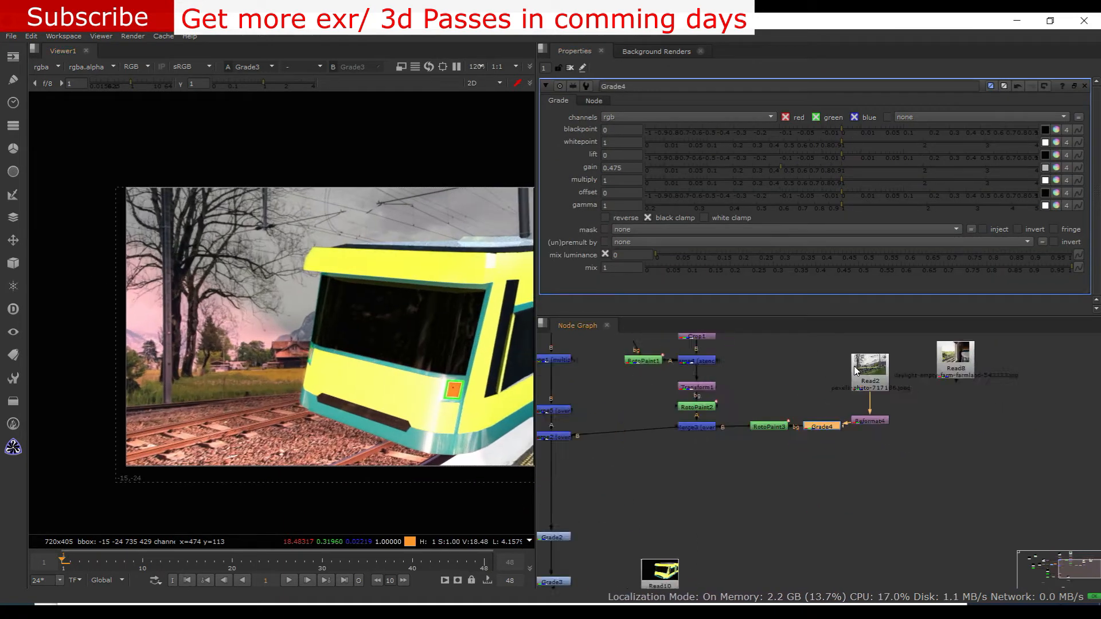
pyautogui.click(770, 171)
pyautogui.moveTo(762, 173); pyautogui.dragTo(759, 173)
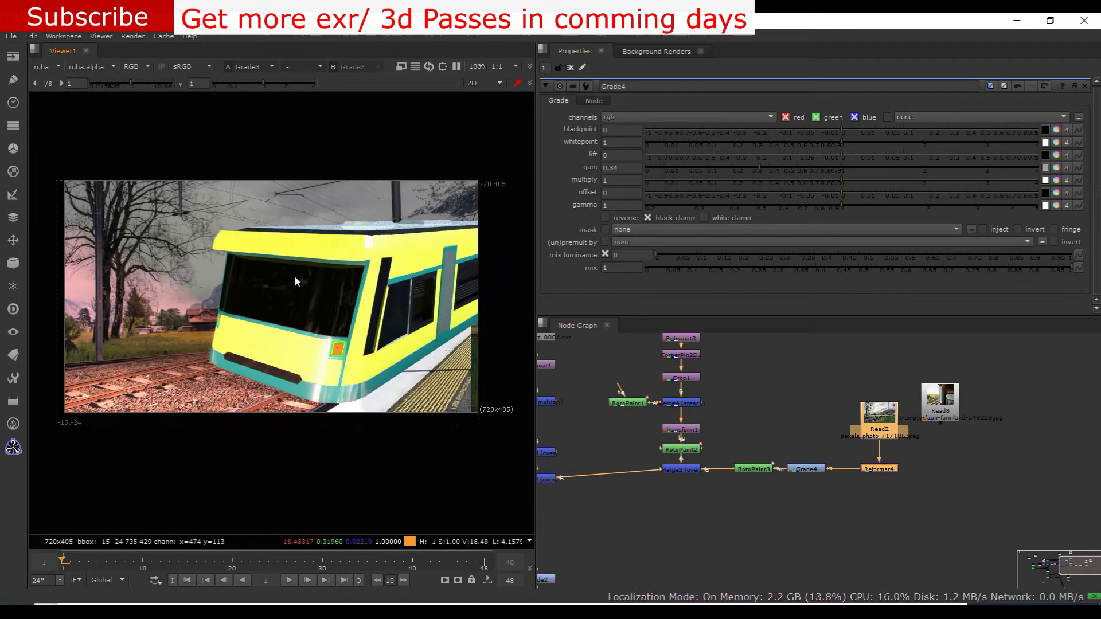
pyautogui.click(810, 470)
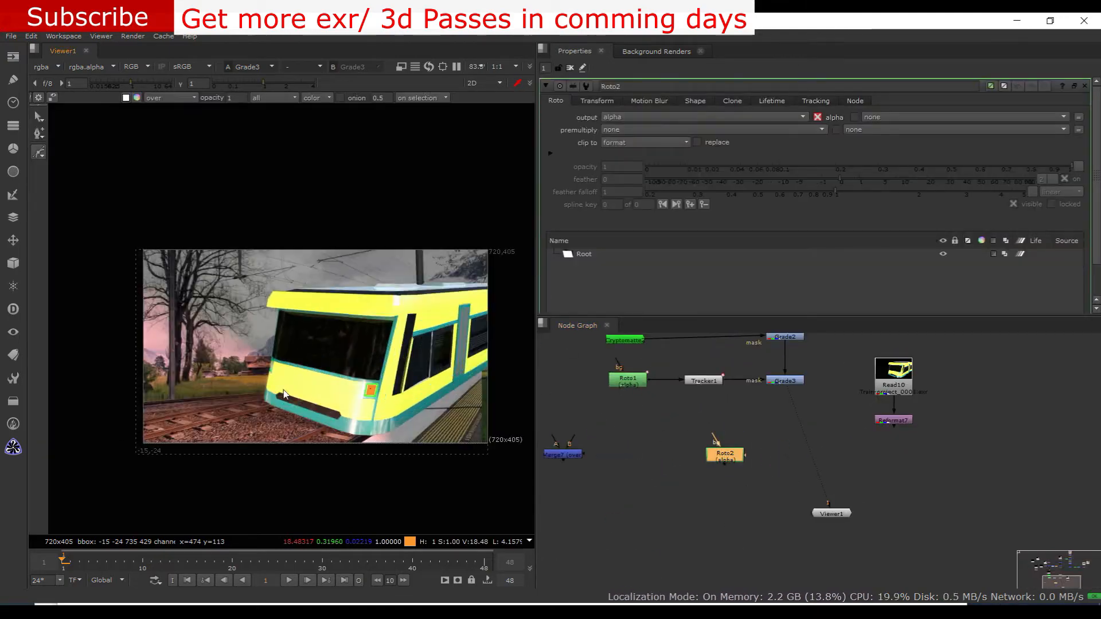
# Draw a Bezier around the train's front face in the Roto2 node and adjust its points
pyautogui.scroll(1, 283, 394)
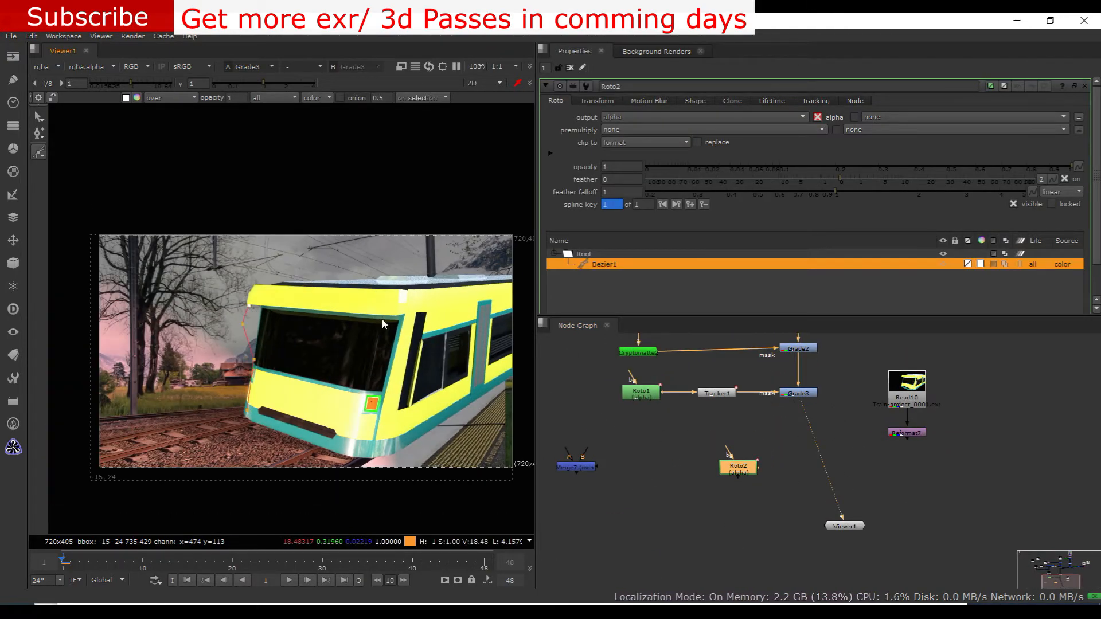
pyautogui.scroll(2, 382, 319)
pyautogui.click(409, 320)
pyautogui.click(336, 397)
pyautogui.click(250, 378)
pyautogui.click(182, 348)
pyautogui.scroll(2, 378, 392)
pyautogui.moveTo(327, 375); pyautogui.dragTo(382, 395, button='middle')
pyautogui.keyDown('ctrl'); pyautogui.moveTo(364, 417); pyautogui.dragTo(384, 423); pyautogui.keyUp('ctrl')
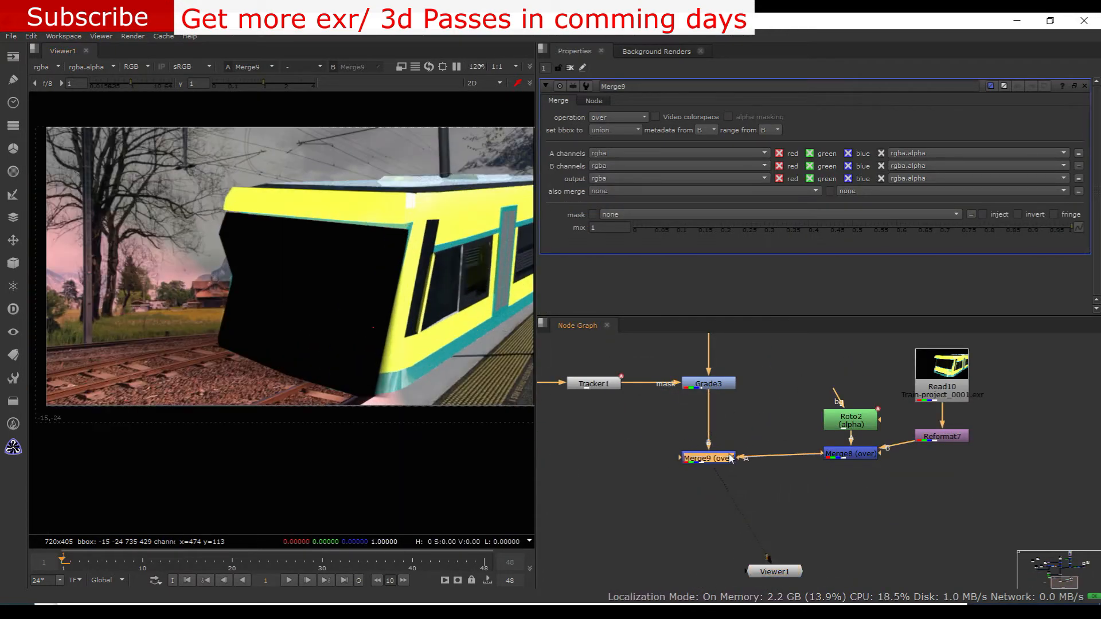
# Try to invert the matte of the train-front roto with an Invert node
pyautogui.press('Tab')
pyautogui.write('invert')
pyautogui.moveTo(838, 377); pyautogui.dragTo(804, 408, button='middle')
pyautogui.keyDown('ctrl'); pyautogui.click(804, 405); pyautogui.keyUp('ctrl')
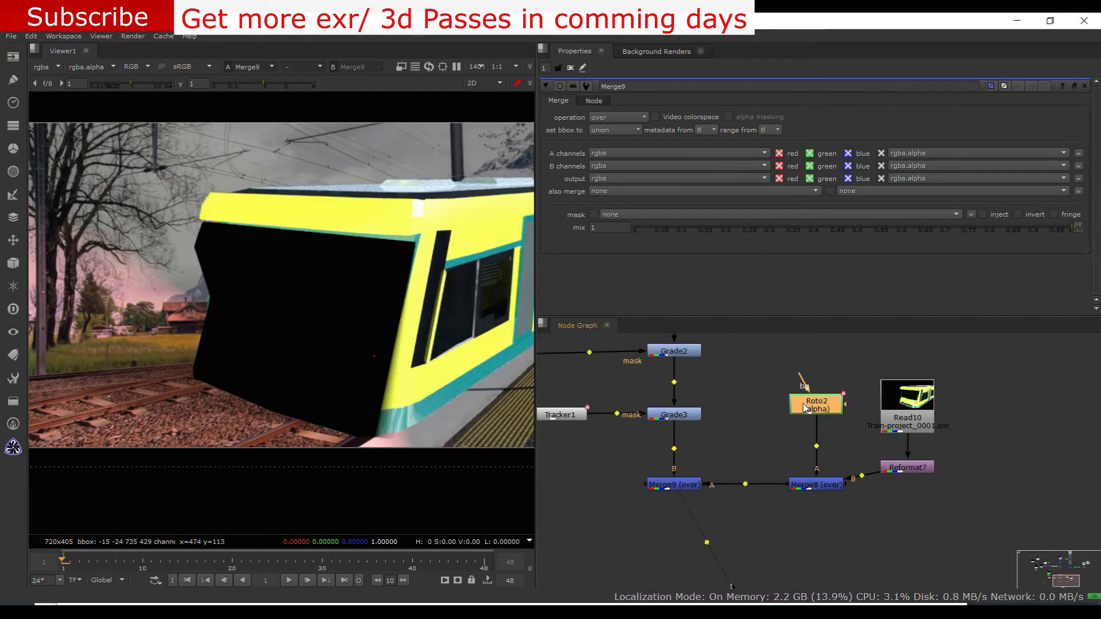
pyautogui.press('Return')
pyautogui.moveTo(778, 492); pyautogui.dragTo(716, 512)
pyautogui.moveTo(839, 439); pyautogui.dragTo(850, 509, button='middle')
# Add a Grade node after the Merge9 node at the end of the comp
pyautogui.scroll(-1, 851, 509)
pyautogui.moveTo(803, 457); pyautogui.dragTo(824, 483, button='middle')
pyautogui.press('g')
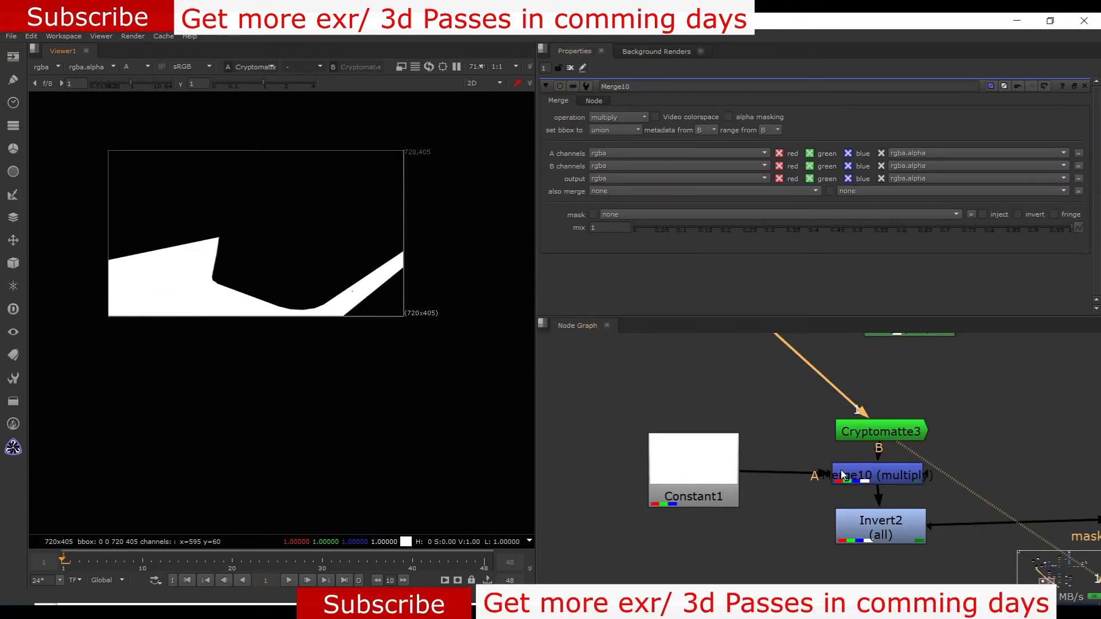
# Set the white Constant's channels to alpha and view the result of Merge10
pyautogui.press('a')
pyautogui.doubleClick(694, 497)
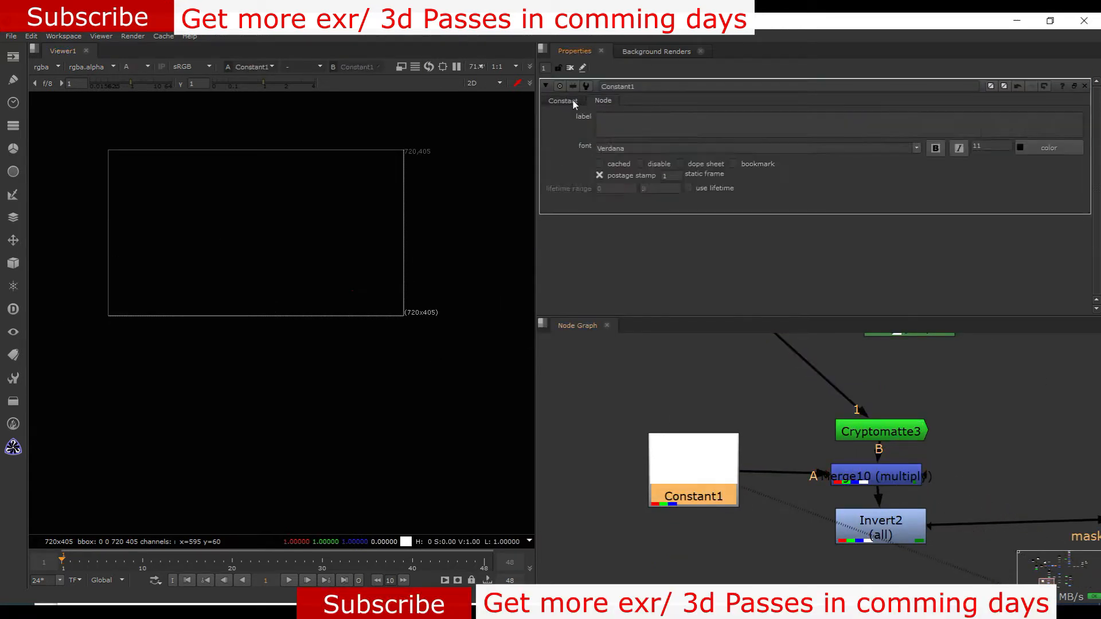
pyautogui.click(624, 161)
pyautogui.click(864, 481)
pyautogui.press('1')
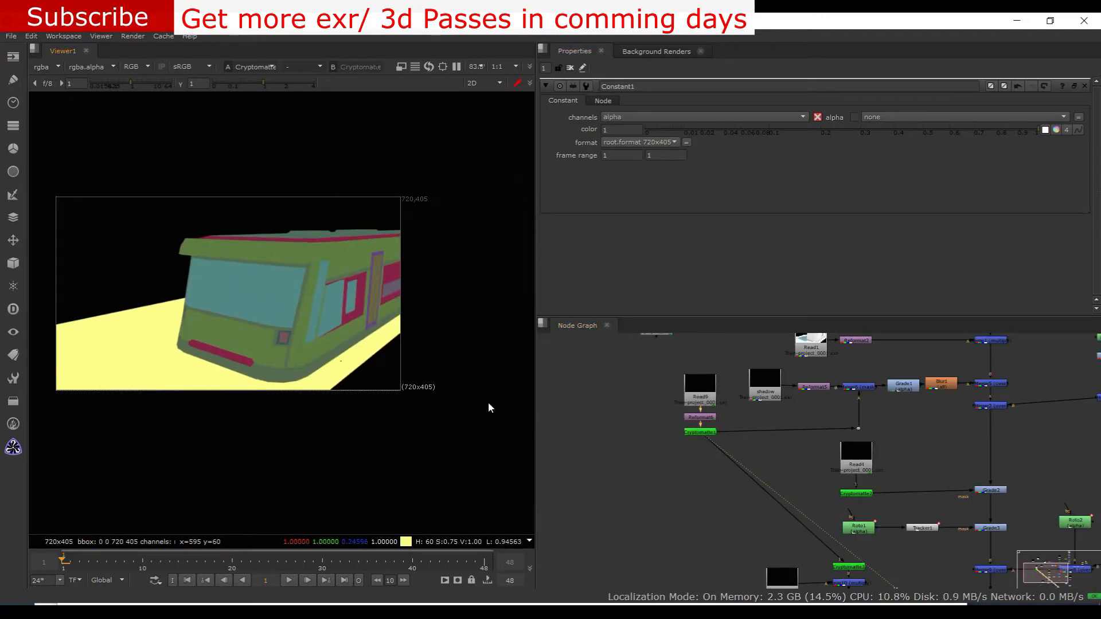
# Delete the Constant, Merge10 and Invert2 nodes so that Cryptomatte3 masks Grade6 directly
pyautogui.moveTo(802, 498); pyautogui.dragTo(680, 364, button='middle')
pyautogui.scroll(2, 662, 421)
pyautogui.press('Delete')
# Open Cryptomatte3's settings, view its matte and move the node slightly lower in the graph
pyautogui.doubleClick(755, 443)
pyautogui.press('1')
pyautogui.scroll(-3, 397, 323)
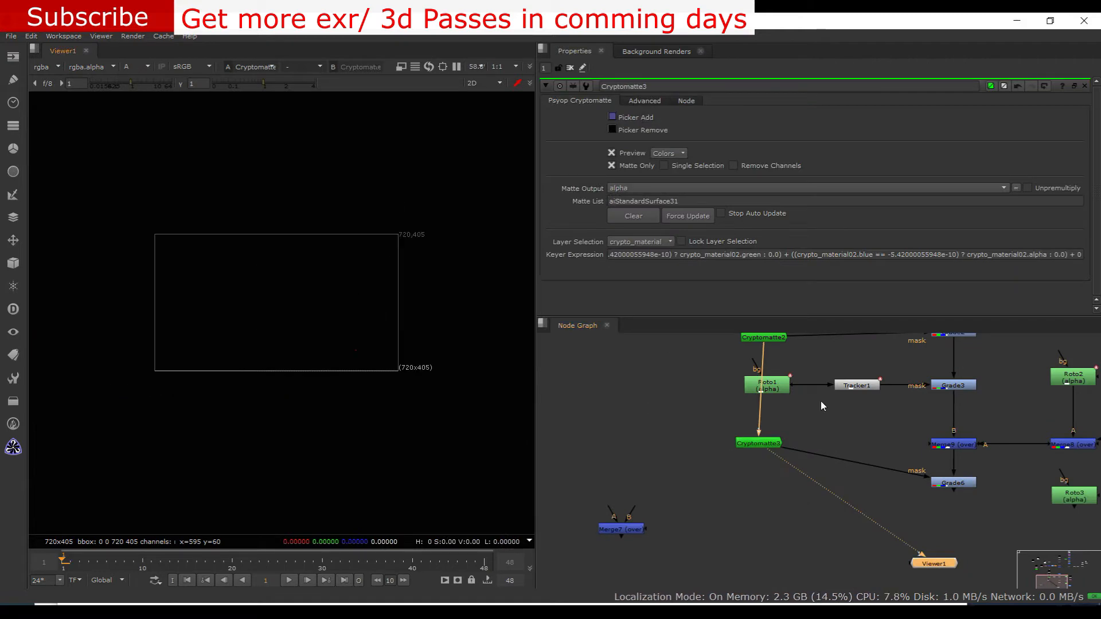
pyautogui.scroll(3, 360, 302)
pyautogui.moveTo(771, 446); pyautogui.dragTo(772, 469)
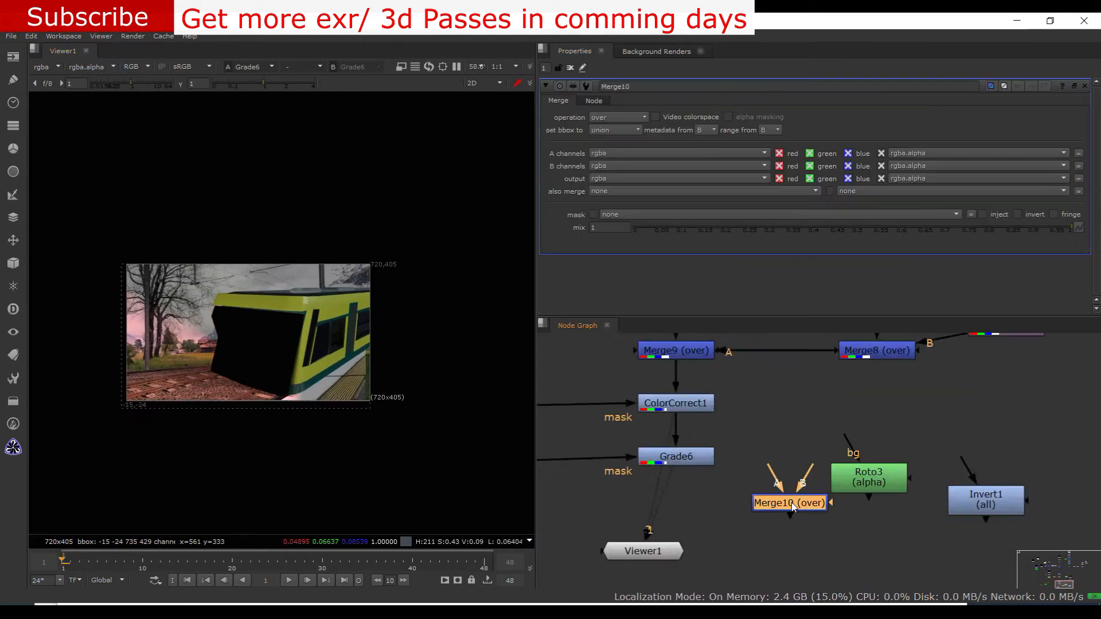
# Insert a Merge set to stencil before Grade6's mask, feeding it Roto3 and Cryptomatte3, and view Grade6
pyautogui.moveTo(791, 502); pyautogui.dragTo(778, 478)
pyautogui.click(934, 521)
pyautogui.scroll(-2, 954, 512)
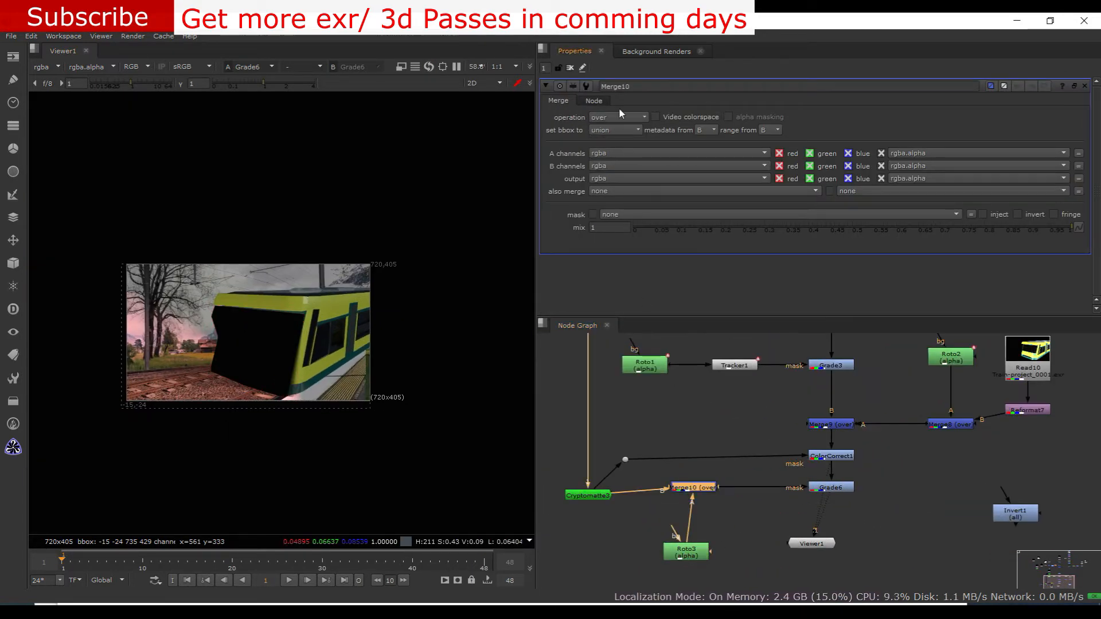
pyautogui.click(618, 117)
pyautogui.click(613, 178)
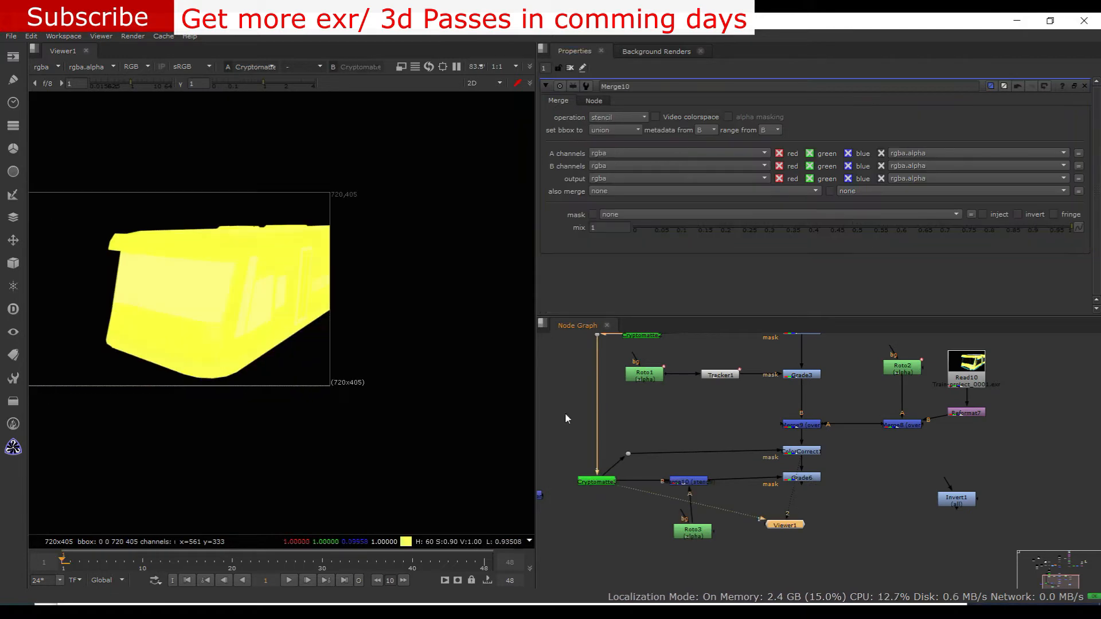
pyautogui.click(801, 477)
pyautogui.press('1')
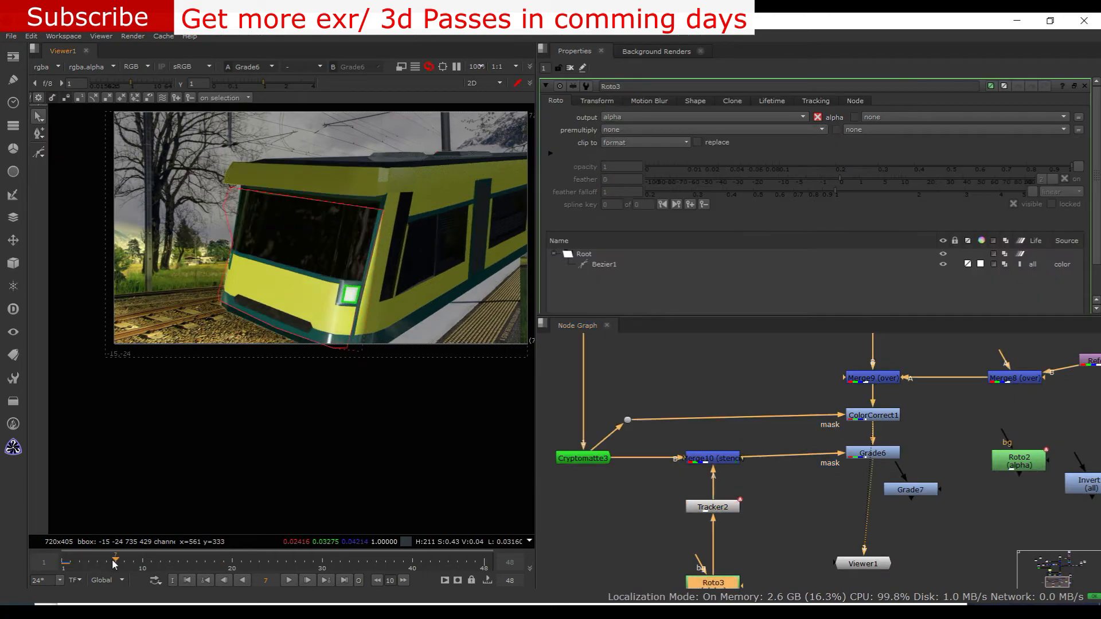
# Slightly lower the gain of the background photo's Grade node
pyautogui.scroll(-8, 238, 263)
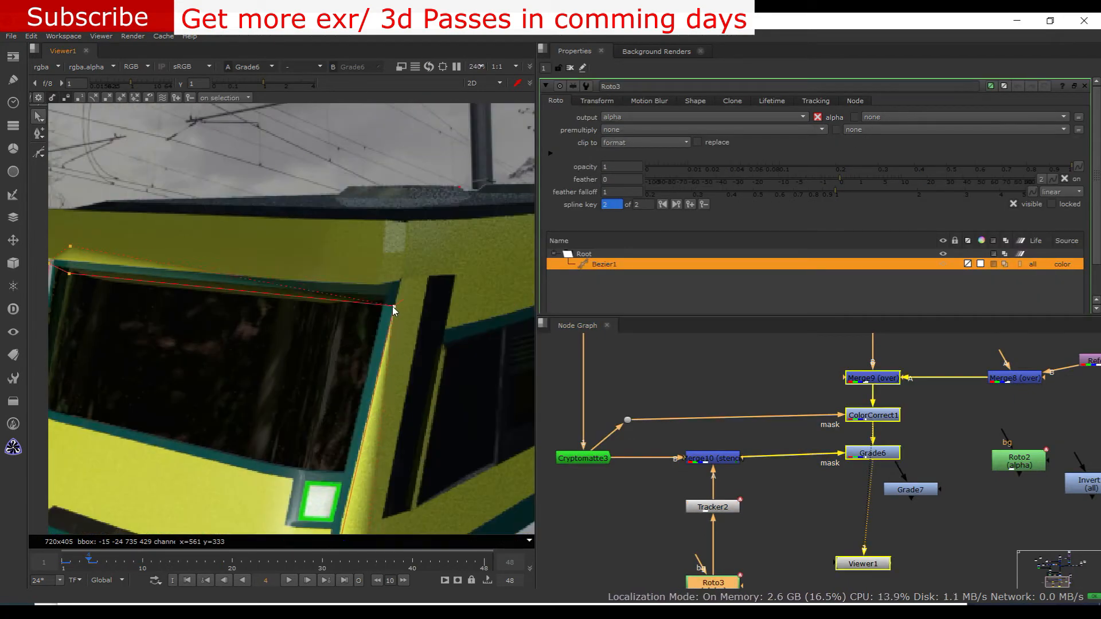
pyautogui.scroll(-3, 688, 393)
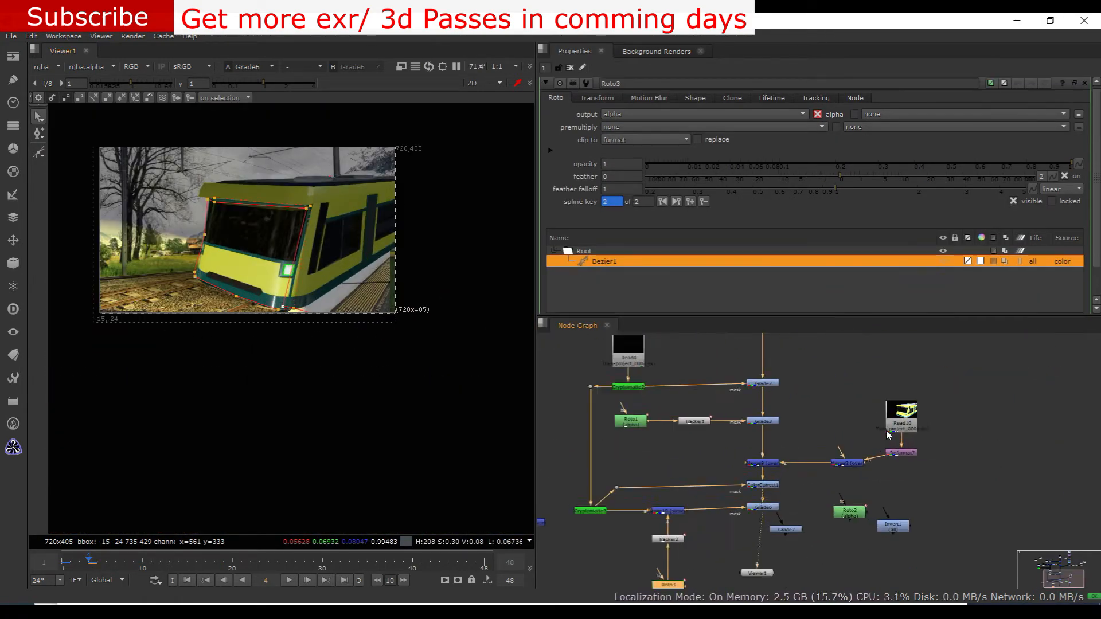
pyautogui.doubleClick(747, 455)
pyautogui.moveTo(765, 167); pyautogui.dragTo(744, 167)
# Add a Roto node near the background branch and draw a closed Bezier around the tracks in front of the train
pyautogui.scroll(-2, 323, 240)
pyautogui.click(815, 414)
pyautogui.press('o')
pyautogui.scroll(3, 165, 287)
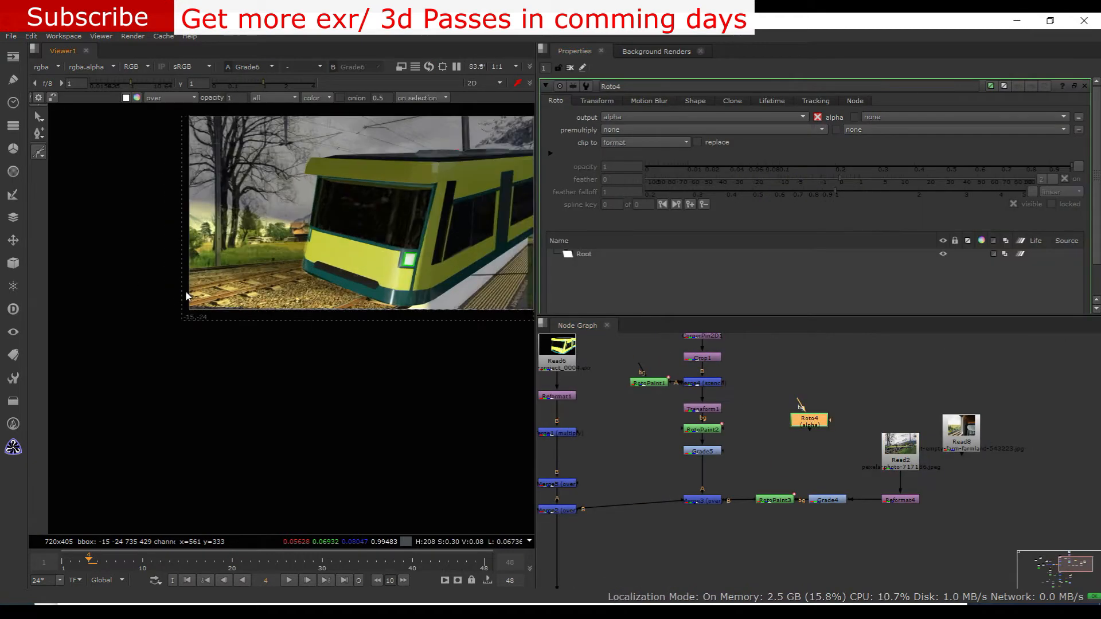
pyautogui.scroll(-1, 165, 298)
pyautogui.click(87, 305)
pyautogui.click(220, 384)
pyautogui.click(97, 401)
pyautogui.click(87, 306)
# Paste a copy of the existing Tracker node near Roto4 and add an Invert node after Roto4
pyautogui.scroll(-2, 271, 327)
pyautogui.click(640, 475)
pyautogui.hotkey('ctrl', 'c')
pyautogui.hotkey('ctrl', 'v')
pyautogui.click(905, 410)
pyautogui.hotkey('ctrl', 'i')
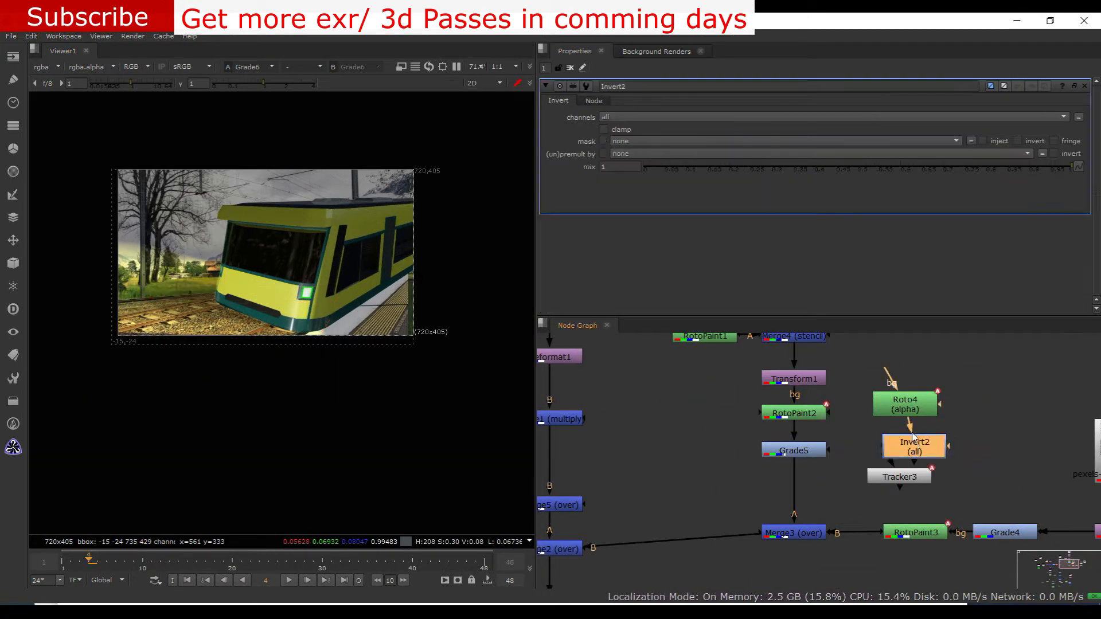
# Chain Roto4 through Invert2 and Tracker3 into Grade5's mask input and open Grade5's settings
pyautogui.moveTo(829, 450); pyautogui.dragTo(900, 477)
pyautogui.moveTo(860, 477); pyautogui.dragTo(824, 493, button='middle')
pyautogui.moveTo(820, 379); pyautogui.dragTo(923, 510)
pyautogui.moveTo(871, 495); pyautogui.dragTo(884, 468)
pyautogui.doubleClick(760, 467)
pyautogui.doubleClick(882, 394)
pyautogui.scroll(-1, 347, 331)
pyautogui.doubleClick(765, 471)
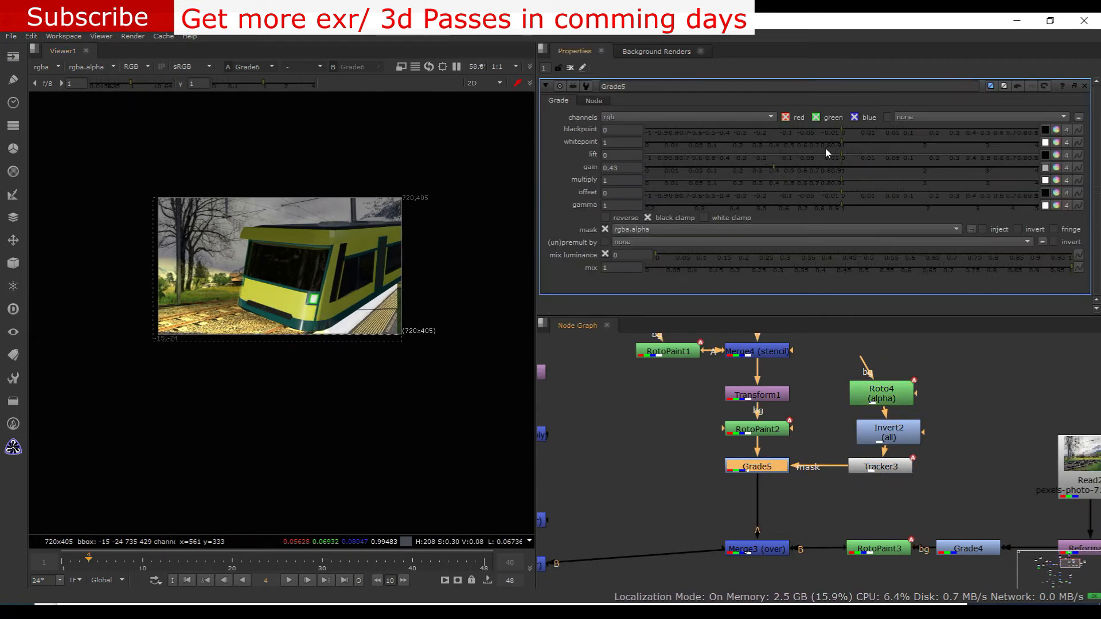
# Set Grade4's gain to 0.07 to darken the background photo
pyautogui.doubleClick(757, 429)
pyautogui.scroll(2, 319, 344)
pyautogui.scroll(-1, 390, 356)
pyautogui.scroll(-2, 568, 366)
pyautogui.doubleClick(855, 495)
pyautogui.moveTo(740, 167); pyautogui.dragTo(694, 164)
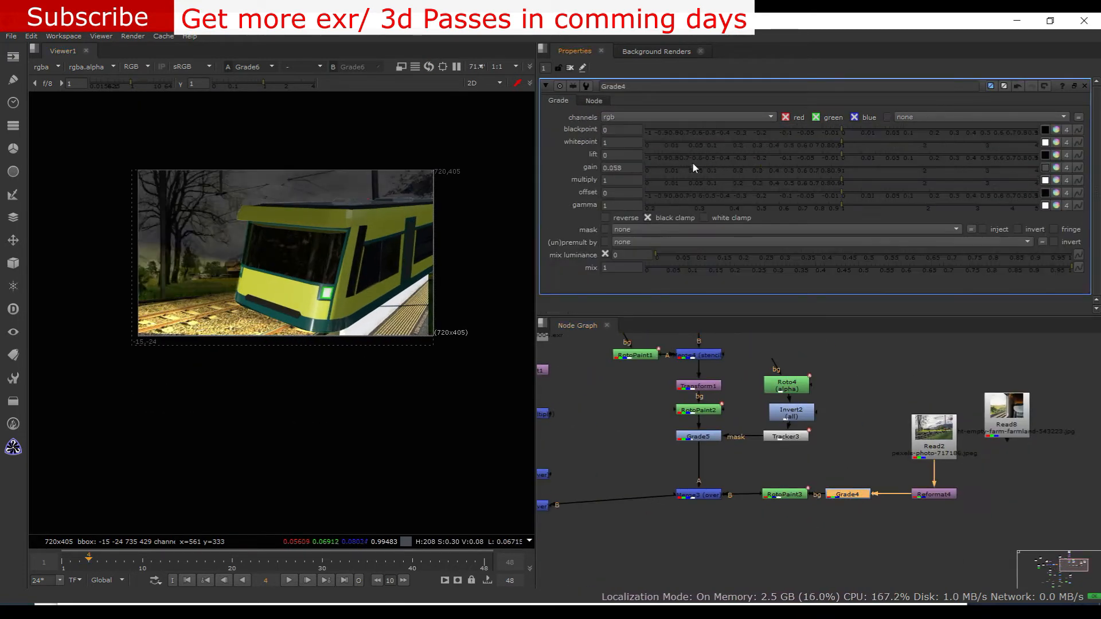
pyautogui.scroll(1, 332, 274)
pyautogui.scroll(-1, 958, 358)
pyautogui.scroll(-1, 370, 351)
pyautogui.scroll(-2, 625, 396)
pyautogui.moveTo(625, 396); pyautogui.dragTo(733, 384, button='middle')
pyautogui.scroll(2, 895, 401)
# Disable Invert2 and move Roto4 and Tracker3 below Merge3, away from Grade5
pyautogui.click(854, 383)
pyautogui.press('d')
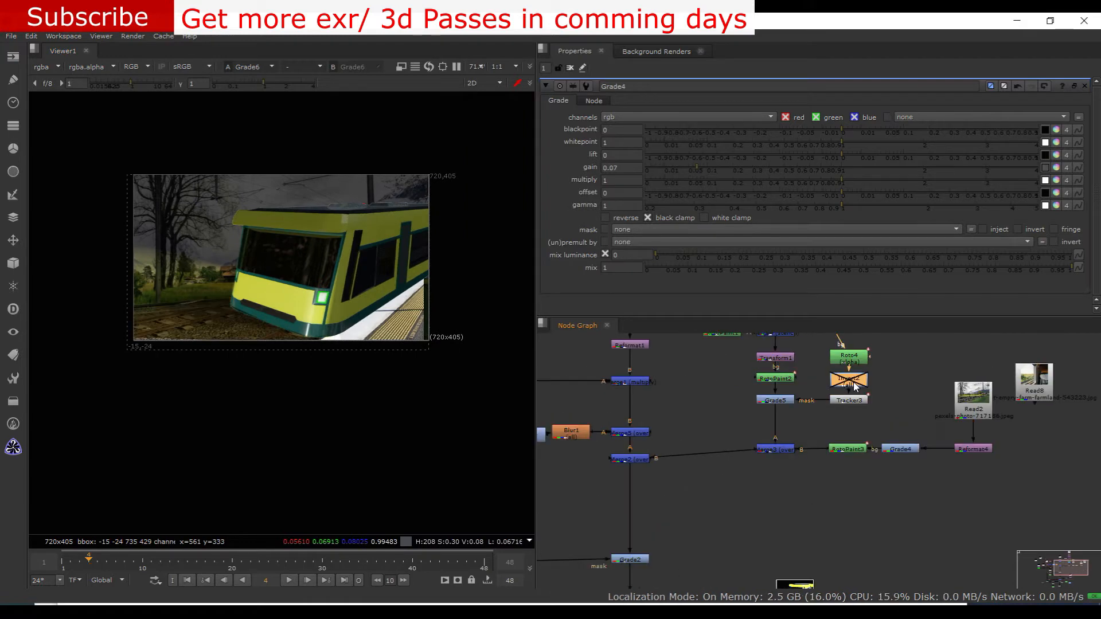
pyautogui.scroll(2, 759, 455)
pyautogui.moveTo(760, 430); pyautogui.dragTo(761, 450)
pyautogui.doubleClick(761, 450)
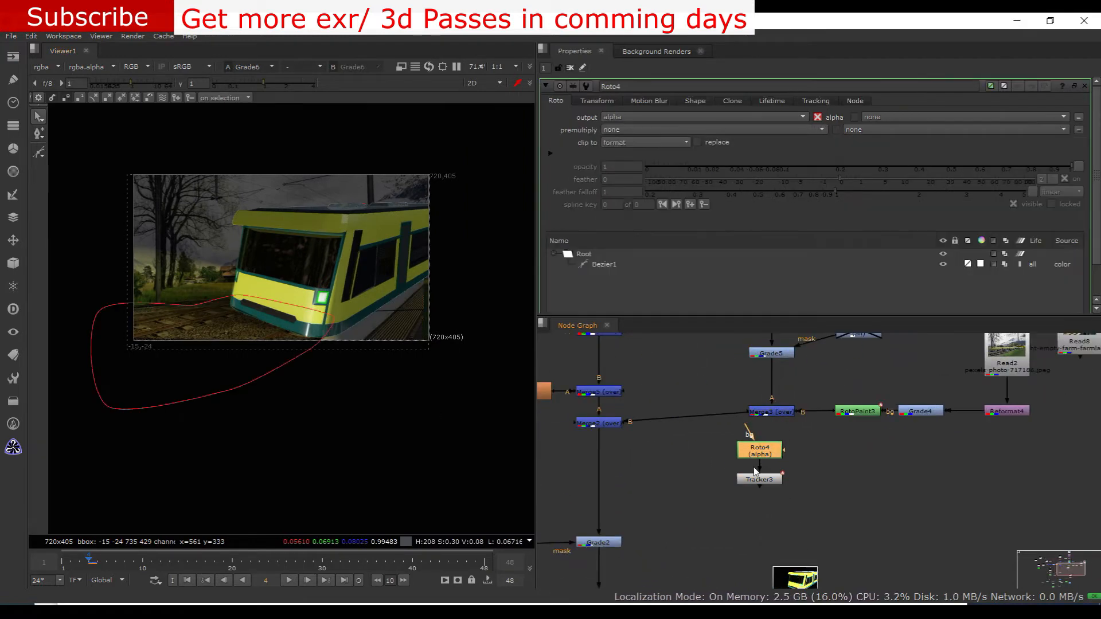
pyautogui.moveTo(761, 490); pyautogui.dragTo(766, 518)
# Insert a new Invert node between Roto4 and Tracker3
pyautogui.press('Tab')
pyautogui.write('inv')
pyautogui.press('Return')
pyautogui.doubleClick(758, 461)
# Add a Grade node after Merge3, use Roto4 as its mask, and check Grade5
pyautogui.click(767, 423)
pyautogui.press('g')
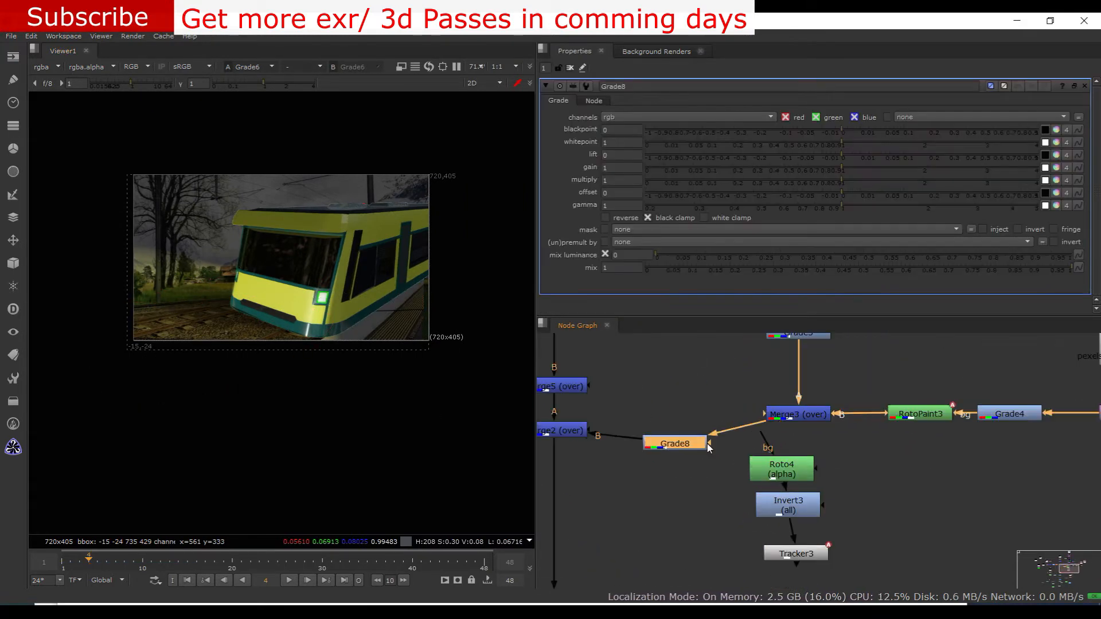
pyautogui.moveTo(710, 391); pyautogui.dragTo(687, 458, button='middle')
pyautogui.click(756, 412)
pyautogui.press('d')
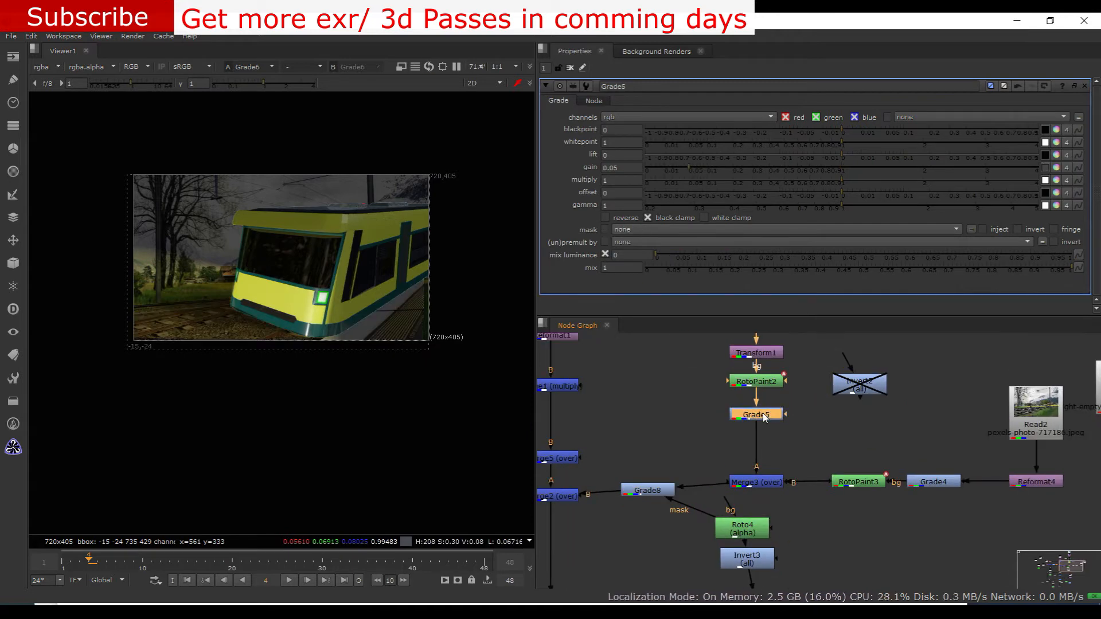
# Paste a copy of Roto4 beside Grade5 and connect it to the A input of a new Merge set to stencil
pyautogui.scroll(1, 450, 361)
pyautogui.moveTo(763, 418); pyautogui.dragTo(759, 396, button='middle')
pyautogui.moveTo(737, 507); pyautogui.dragTo(649, 527)
pyautogui.hotkey('ctrl', 'c')
pyautogui.hotkey('ctrl', 'v')
pyautogui.moveTo(649, 403); pyautogui.dragTo(622, 425)
pyautogui.press('m')
pyautogui.click(619, 117)
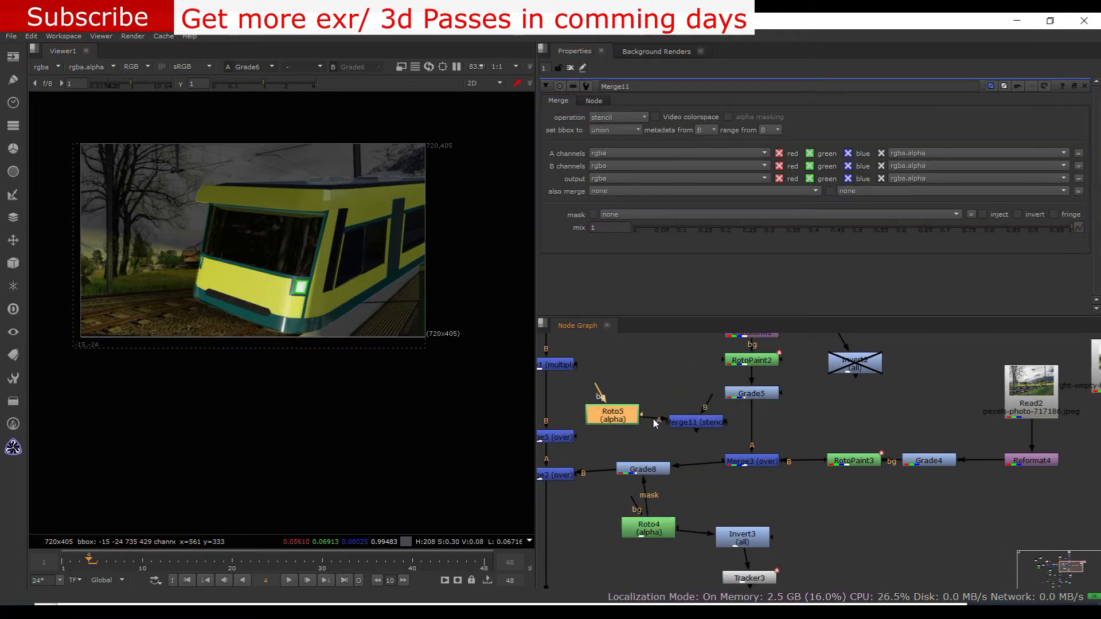
pyautogui.scroll(1, 700, 422)
pyautogui.moveTo(701, 422); pyautogui.dragTo(768, 423)
pyautogui.moveTo(602, 415); pyautogui.dragTo(612, 424)
pyautogui.moveTo(687, 419); pyautogui.dragTo(660, 427)
# Add a second Merge set to mask and connect it to the stencil Merge's B input
pyautogui.scroll(-1, 687, 424)
pyautogui.moveTo(637, 443); pyautogui.dragTo(621, 420)
pyautogui.press('m')
pyautogui.scroll(1, 675, 393)
pyautogui.click(619, 116)
pyautogui.click(616, 172)
pyautogui.moveTo(668, 368); pyautogui.dragTo(784, 420)
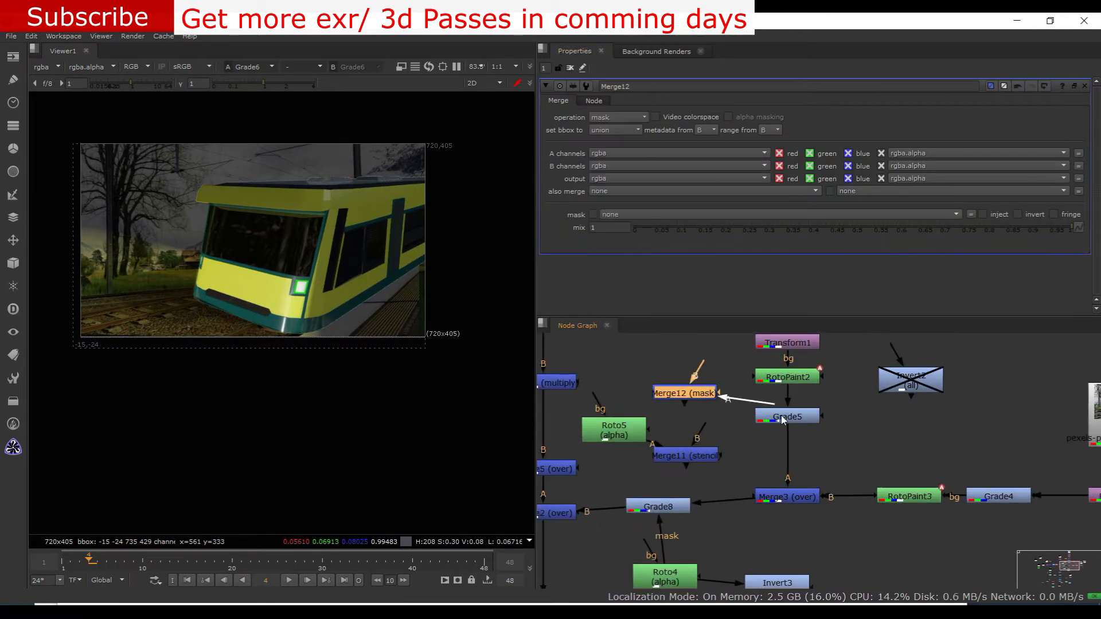
pyautogui.scroll(-2, 675, 378)
pyautogui.moveTo(631, 414); pyautogui.dragTo(661, 358)
pyautogui.scroll(3, 715, 378)
pyautogui.moveTo(678, 420); pyautogui.dragTo(720, 390)
pyautogui.moveTo(714, 407); pyautogui.dragTo(672, 415, button='middle')
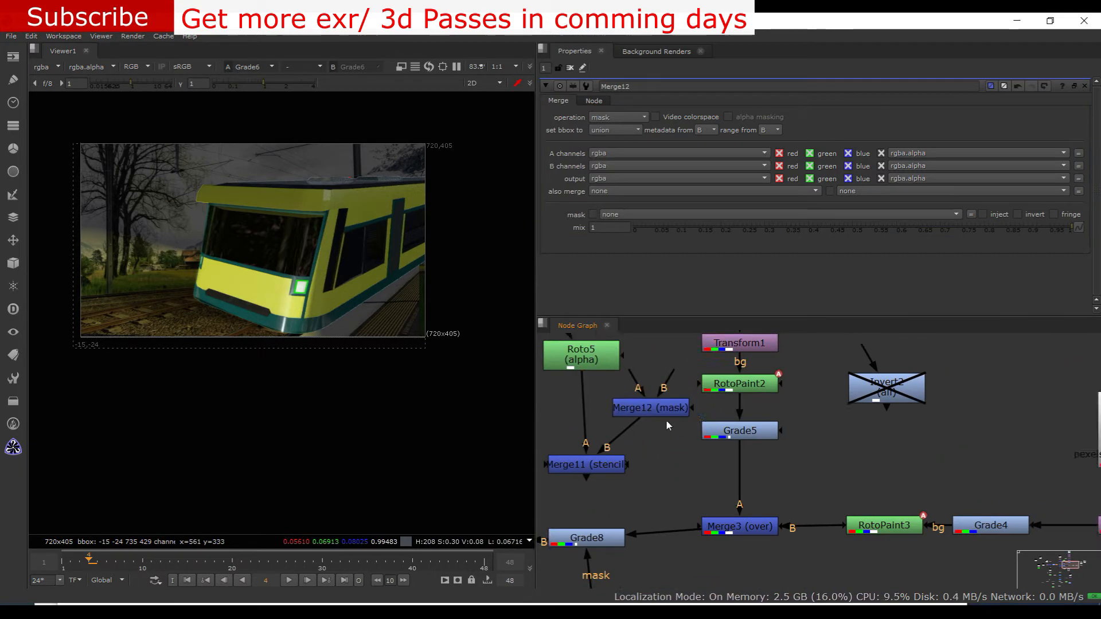
# Delete the pasted Roto5 together with the Merge11 and Merge12 nodes
pyautogui.moveTo(666, 419); pyautogui.dragTo(751, 479)
pyautogui.scroll(-2, 358, 368)
pyautogui.doubleClick(599, 362)
pyautogui.click(754, 475)
pyautogui.press('Delete')
# Set Grade8's gain to 2.83 to brighten the masked tracks
pyautogui.scroll(-2, 695, 402)
pyautogui.doubleClick(658, 420)
pyautogui.moveTo(917, 166); pyautogui.dragTo(981, 165)
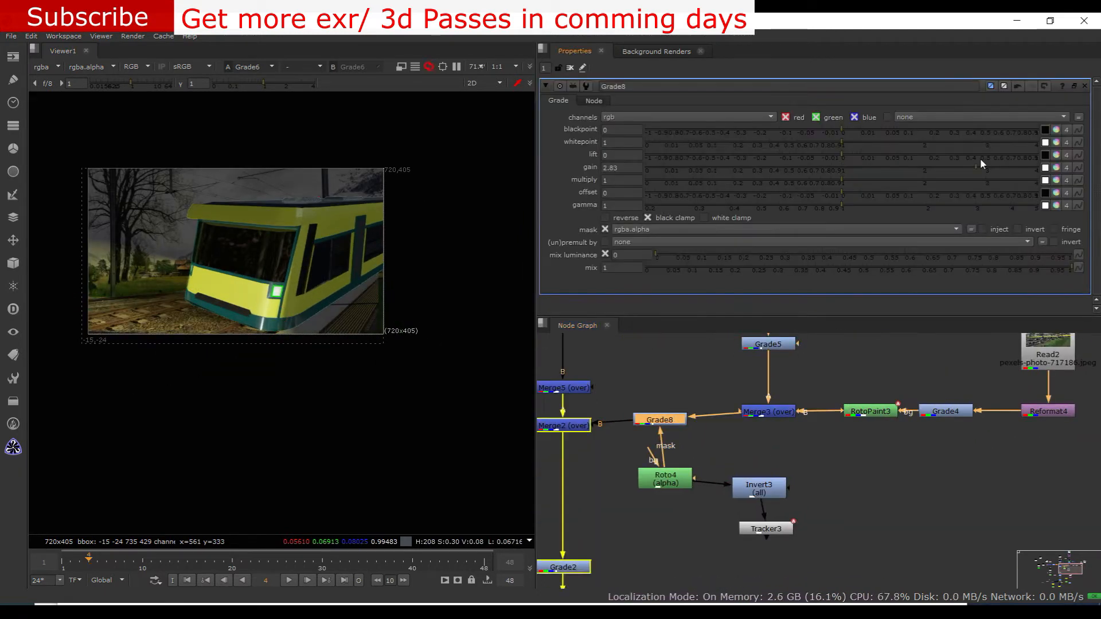
# Delete Invert3 and place Tracker3 between Roto4 and Grade8's mask input
pyautogui.scroll(2, 626, 460)
pyautogui.doubleClick(678, 487)
pyautogui.scroll(-1, 917, 517)
pyautogui.moveTo(715, 493); pyautogui.dragTo(723, 522)
pyautogui.moveTo(826, 505); pyautogui.dragTo(718, 469)
pyautogui.moveTo(723, 523); pyautogui.dragTo(708, 526)
pyautogui.press('Delete')
pyautogui.moveTo(821, 555); pyautogui.dragTo(701, 477)
# Reshape Roto4's Bezier over the tracks in front of the train and play back the comp
pyautogui.doubleClick(710, 422)
pyautogui.doubleClick(723, 520)
pyautogui.scroll(3, 114, 295)
pyautogui.scroll(4, 239, 287)
pyautogui.moveTo(137, 312); pyautogui.dragTo(507, 311, button='middle')
pyautogui.click(119, 375)
pyautogui.scroll(-5, 79, 428)
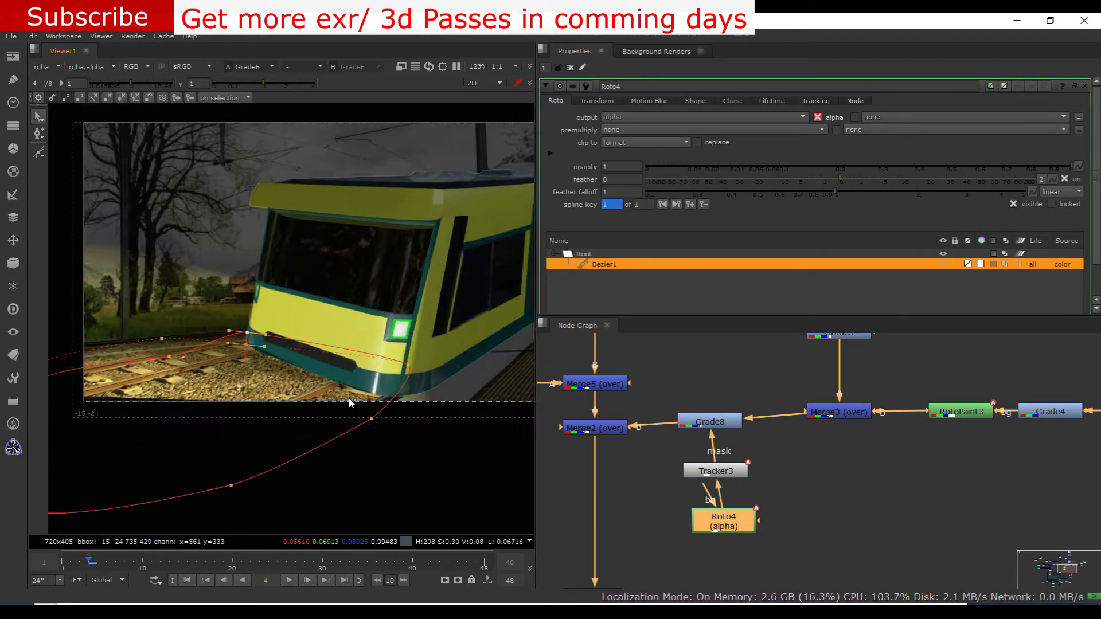
pyautogui.click(290, 580)
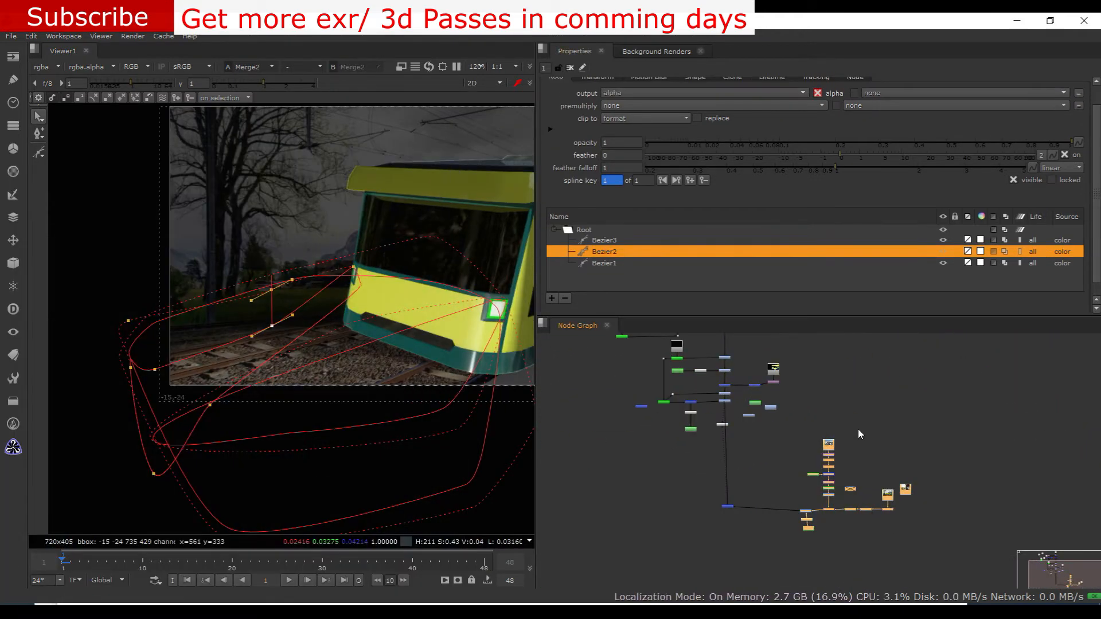
# Place a backdrop behind the background nodes and label it "Background"
pyautogui.scroll(2, 803, 390)
pyautogui.doubleClick(854, 431)
pyautogui.click(643, 118)
pyautogui.write('Background')
pyautogui.scroll(-3, 968, 372)
pyautogui.scroll(6, 866, 459)
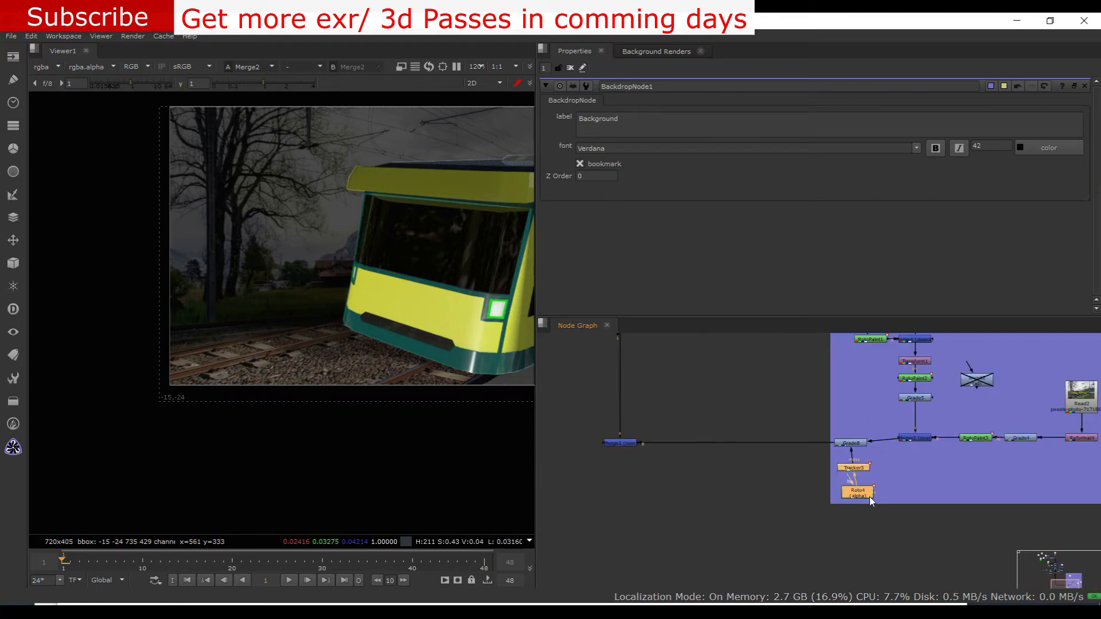
# Move Roto4 and Tracker3 above Grade8 so that they fit neatly inside the Background backdrop
pyautogui.moveTo(857, 492); pyautogui.dragTo(851, 386)
pyautogui.scroll(2, 866, 453)
pyautogui.moveTo(863, 487); pyautogui.dragTo(886, 508)
pyautogui.moveTo(879, 467); pyautogui.dragTo(860, 472)
pyautogui.scroll(-7, 860, 472)
pyautogui.moveTo(831, 367); pyautogui.dragTo(911, 344, button='middle')
pyautogui.scroll(1, 823, 491)
pyautogui.scroll(-3, 479, 427)
# Play back the comp to check the train and the lit tracks, and stop playback
pyautogui.moveTo(479, 427); pyautogui.dragTo(356, 419, button='middle')
pyautogui.click(290, 581)
pyautogui.click(288, 580)
pyautogui.scroll(-2, 792, 345)
# Open Roto3 and move its Bezier points to fit the train's front at the current frame
pyautogui.moveTo(791, 345); pyautogui.dragTo(738, 485, button='middle')
pyautogui.scroll(3, 796, 448)
pyautogui.doubleClick(760, 440)
pyautogui.scroll(2, 738, 485)
pyautogui.moveTo(115, 318); pyautogui.dragTo(261, 458)
# Move Roto3's Bezier with the departing train front through frame 21 and limit its lifetime to start to frame 21
pyautogui.scroll(2, 236, 411)
pyautogui.moveTo(238, 387); pyautogui.dragTo(211, 349)
pyautogui.moveTo(135, 396); pyautogui.dragTo(178, 436)
pyautogui.moveTo(194, 428); pyautogui.dragTo(239, 447)
pyautogui.scroll(-2, 267, 442)
pyautogui.press('Right')
pyautogui.press('Right')
pyautogui.moveTo(198, 153); pyautogui.dragTo(367, 410)
pyautogui.scroll(2, 264, 321)
pyautogui.moveTo(411, 350); pyautogui.dragTo(455, 333)
pyautogui.scroll(-2, 411, 344)
pyautogui.moveTo(197, 563); pyautogui.dragTo(241, 565)
pyautogui.scroll(-3, 298, 298)
pyautogui.moveTo(301, 367); pyautogui.dragTo(321, 333)
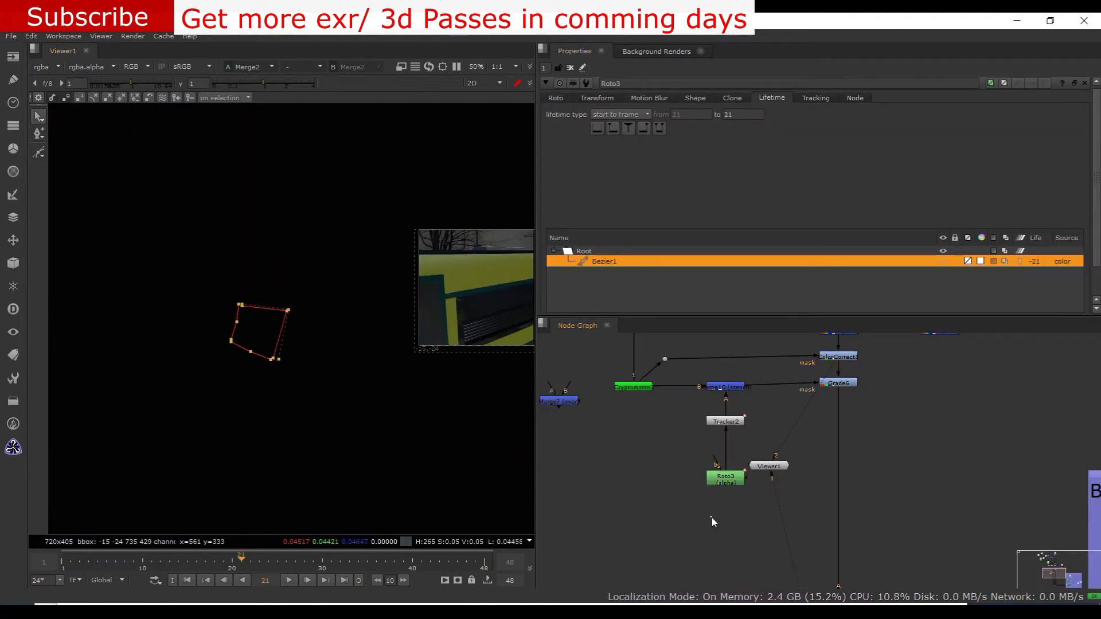
# Scrub through the frames to check Roto3's mask against the train's front
pyautogui.scroll(-6, 697, 526)
pyautogui.moveTo(459, 275); pyautogui.dragTo(339, 203, button='middle')
pyautogui.moveTo(781, 582); pyautogui.dragTo(800, 457, button='middle')
pyautogui.scroll(3, 800, 458)
pyautogui.moveTo(355, 241); pyautogui.dragTo(337, 288, button='middle')
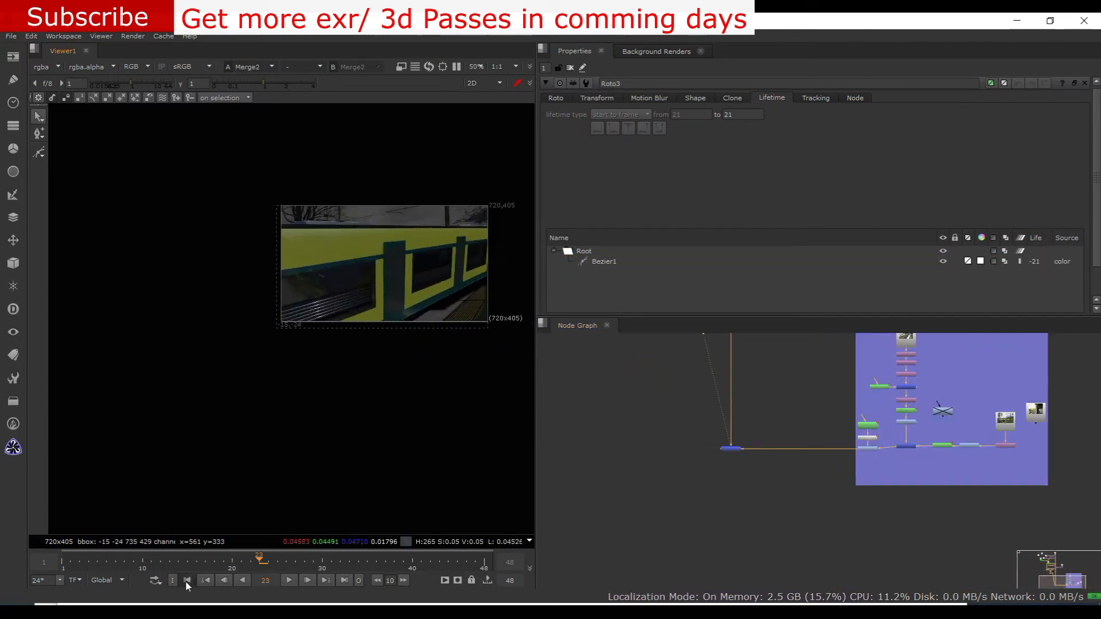
pyautogui.moveTo(128, 564); pyautogui.dragTo(89, 565)
pyautogui.scroll(2, 368, 332)
pyautogui.moveTo(368, 332); pyautogui.dragTo(293, 350, button='middle')
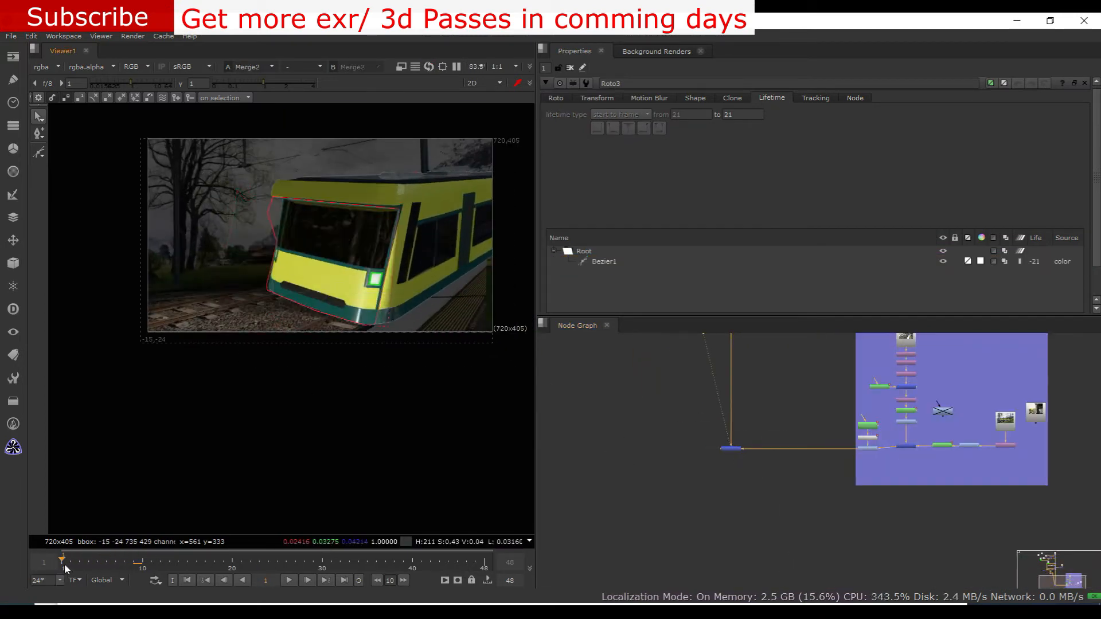
# Insert a Copy node between Grade6 and Merge2 and connect the train's Reformat7 to copy its rgba.alpha
pyautogui.scroll(3, 480, 308)
pyautogui.scroll(-3, 860, 516)
pyautogui.scroll(3, 844, 499)
pyautogui.press('k')
pyautogui.moveTo(795, 506); pyautogui.dragTo(804, 354)
pyautogui.scroll(1, 765, 493)
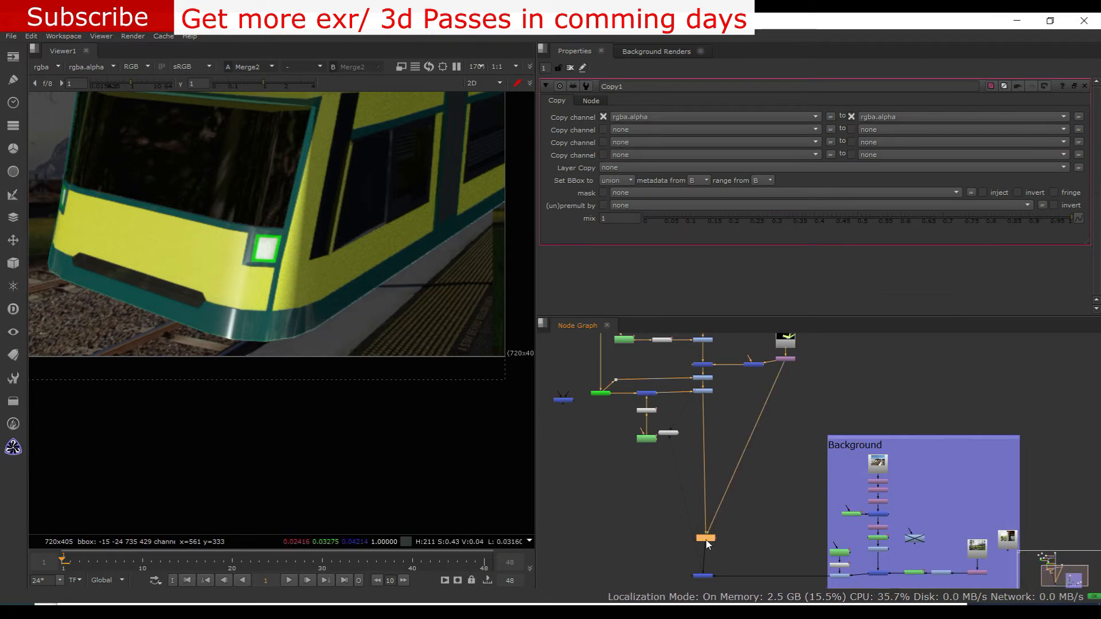
# Examine the train composite's image and alpha at the nodes leading into Merge2
pyautogui.scroll(-3, 800, 523)
pyautogui.scroll(-4, 418, 373)
pyautogui.scroll(4, 430, 335)
pyautogui.scroll(2, 729, 372)
pyautogui.scroll(3, 756, 445)
pyautogui.click(756, 528)
pyautogui.press('1')
# Try to insert a new Copy node between Merge9 and ColorCorrect1, taking rgba.alpha from Reformat7
pyautogui.scroll(2, 655, 573)
pyautogui.click(824, 485)
pyautogui.press('1')
pyautogui.scroll(-4, 351, 335)
pyautogui.press('a')
pyautogui.press('k')
pyautogui.click(973, 372)
pyautogui.press('1')
pyautogui.scroll(4, 426, 276)
pyautogui.press('a')
pyautogui.moveTo(945, 381); pyautogui.dragTo(864, 500)
pyautogui.scroll(4, 869, 453)
pyautogui.press('1')
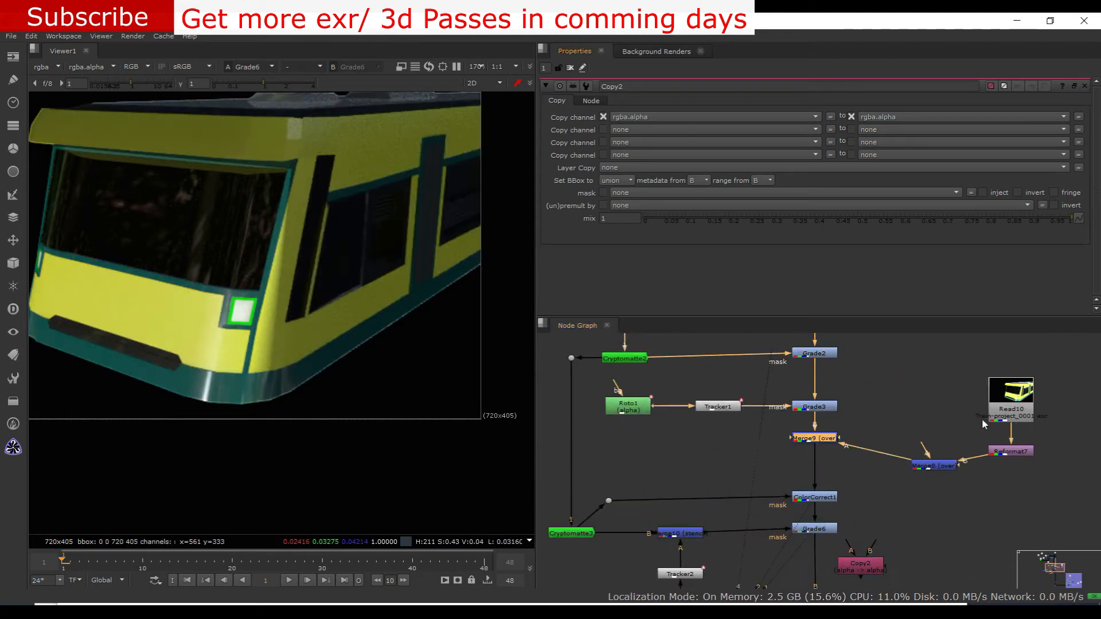
pyautogui.moveTo(860, 565); pyautogui.dragTo(814, 464)
pyautogui.scroll(4, 353, 337)
# Detach the new Copy node from the train's node chain and delete it
pyautogui.scroll(1, 274, 353)
pyautogui.scroll(2, 797, 418)
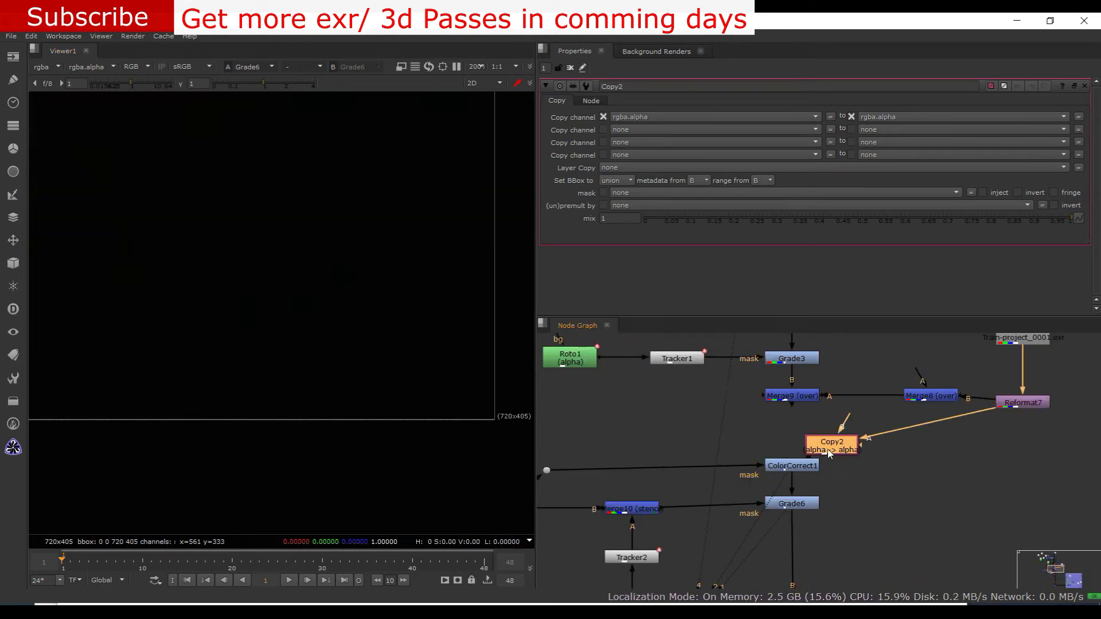
pyautogui.scroll(-3, 635, 467)
pyautogui.moveTo(748, 472); pyautogui.dragTo(830, 474)
pyautogui.press('1')
pyautogui.scroll(-5, 332, 345)
# Set EdgeBlur1's size to 1 to soften the train's edges
pyautogui.scroll(6, 332, 345)
pyautogui.click(758, 453)
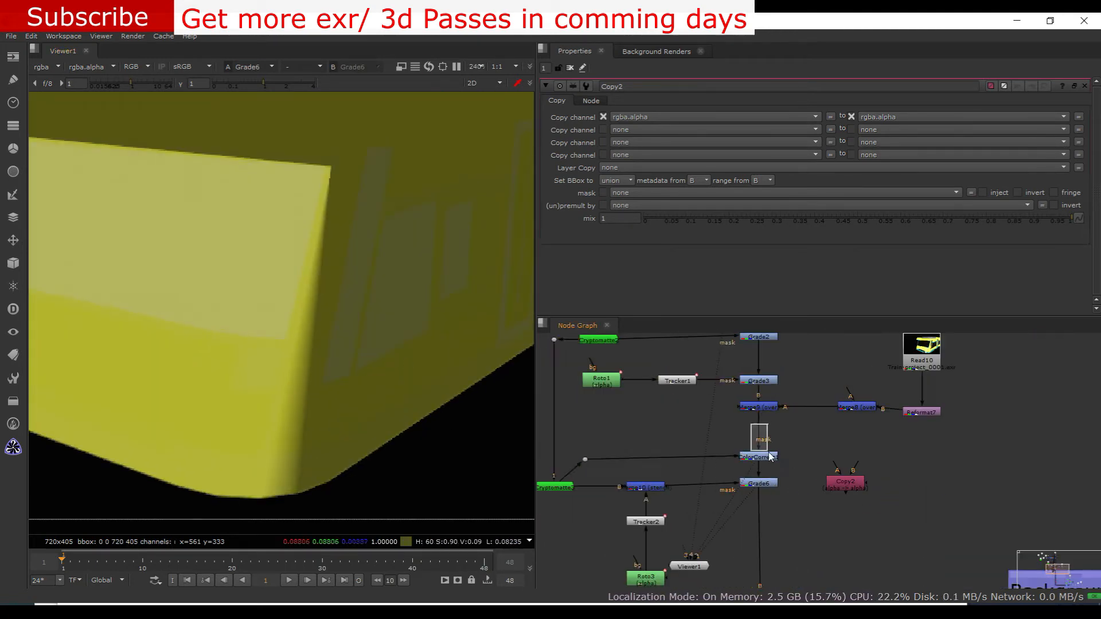
pyautogui.scroll(-3, 164, 356)
pyautogui.scroll(-1, 164, 356)
pyautogui.scroll(-2, 835, 371)
pyautogui.moveTo(822, 418); pyautogui.dragTo(822, 471)
pyautogui.press('Delete')
# Insert an EdgeBlur node between Grade6 and Merge2 on the train branch
pyautogui.click(781, 529)
pyautogui.press('1')
pyautogui.press('Tab')
pyautogui.write('edge')
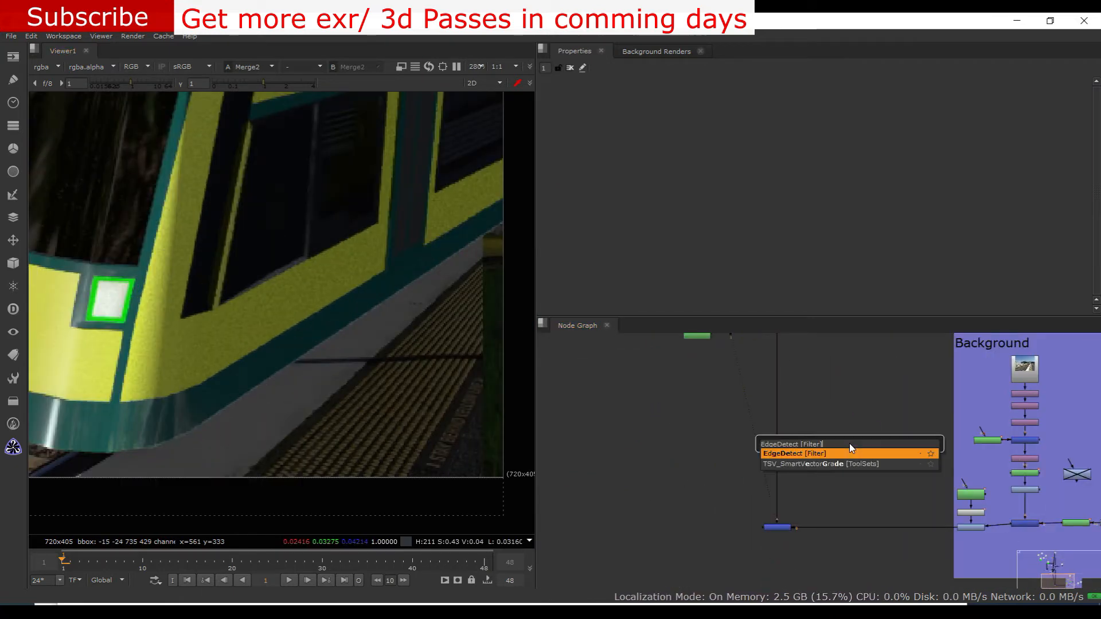
pyautogui.press('Return')
pyautogui.moveTo(821, 494); pyautogui.dragTo(794, 501)
pyautogui.scroll(3, 324, 459)
pyautogui.scroll(2, 627, 431)
pyautogui.moveTo(614, 142); pyautogui.dragTo(581, 138)
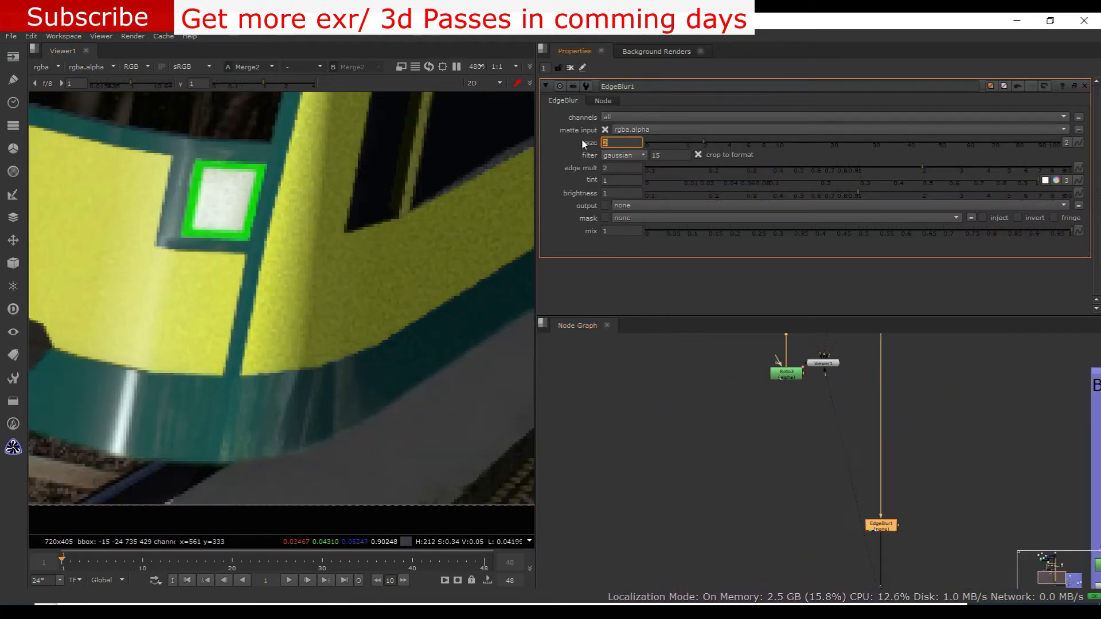
pyautogui.write('1')
pyautogui.press('Return')
pyautogui.scroll(-7, 350, 335)
pyautogui.scroll(3, 366, 327)
pyautogui.scroll(-3, 281, 287)
pyautogui.scroll(-3, 819, 459)
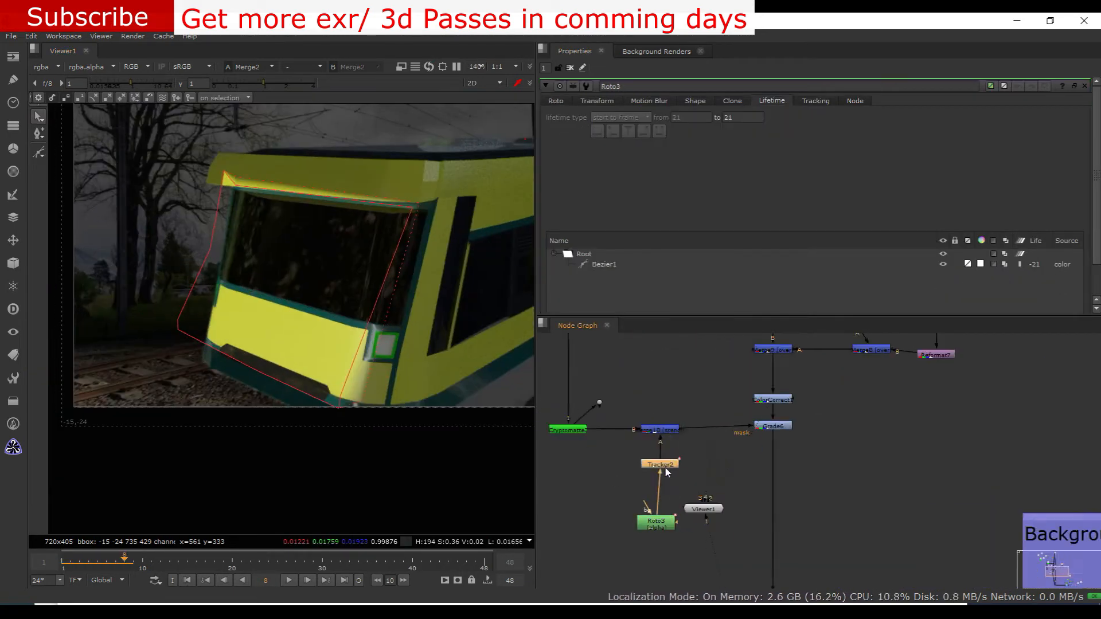
# Open Roto3 and select Bezier1 to check its fit around the train's front
pyautogui.scroll(-5, 786, 468)
pyautogui.scroll(6, 733, 460)
pyautogui.click(774, 510)
pyautogui.press('d')
pyautogui.doubleClick(768, 519)
pyautogui.moveTo(215, 343)
pyautogui.mouseDown(button='middle')
pyautogui.moveTo(258, 324)
pyautogui.moveTo(235, 348)
pyautogui.mouseUp(button='middle')
pyautogui.scroll(-1, 593, 239)
pyautogui.click(594, 239)
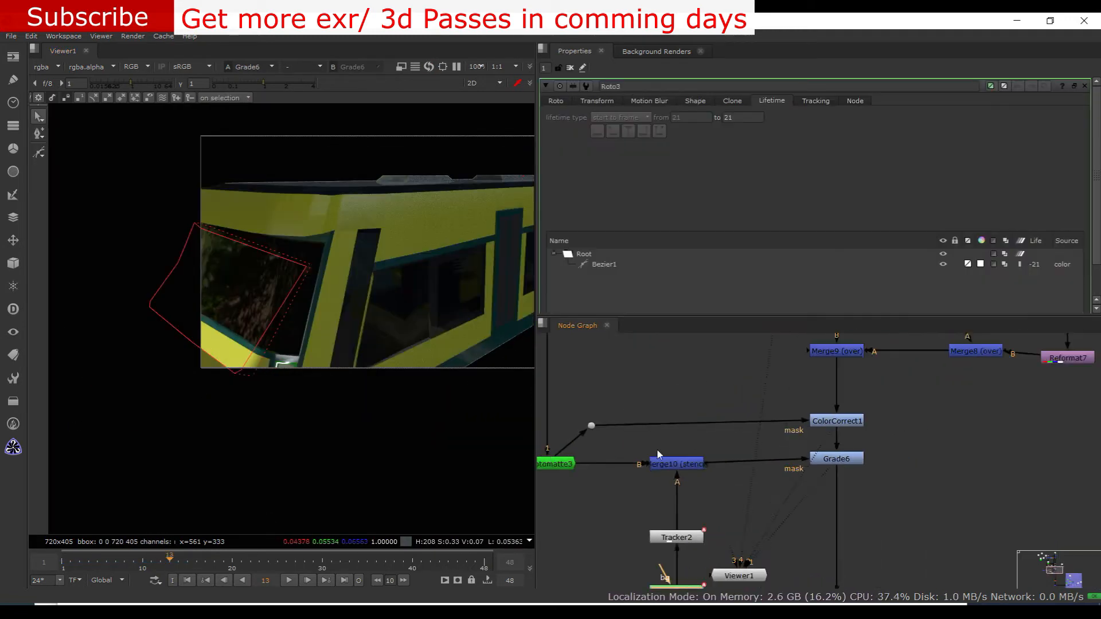
# Toggle ColorCorrect1 off and on to compare the train's shading at frame 13
pyautogui.scroll(-4, 707, 425)
pyautogui.moveTo(803, 415); pyautogui.dragTo(721, 399, button='middle')
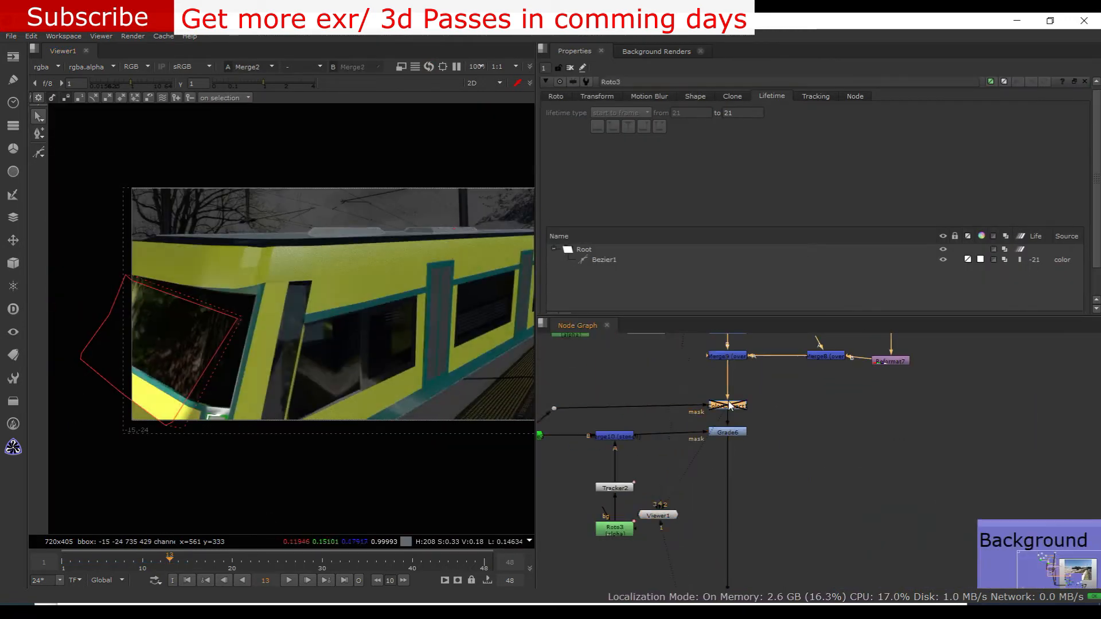
pyautogui.click(737, 408)
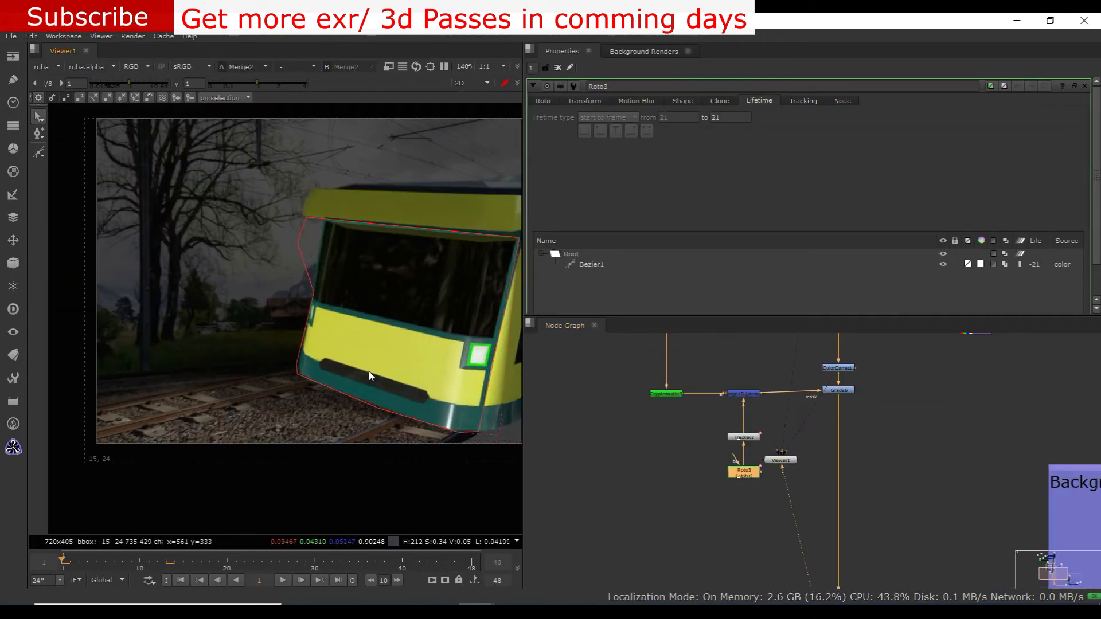
pyautogui.scroll(2, 369, 370)
pyautogui.scroll(5, 225, 195)
# Select all of Roto3's Bezier1 points and step through to frame 16 to check them against the train's front
pyautogui.click(240, 200)
pyautogui.scroll(-5, 246, 206)
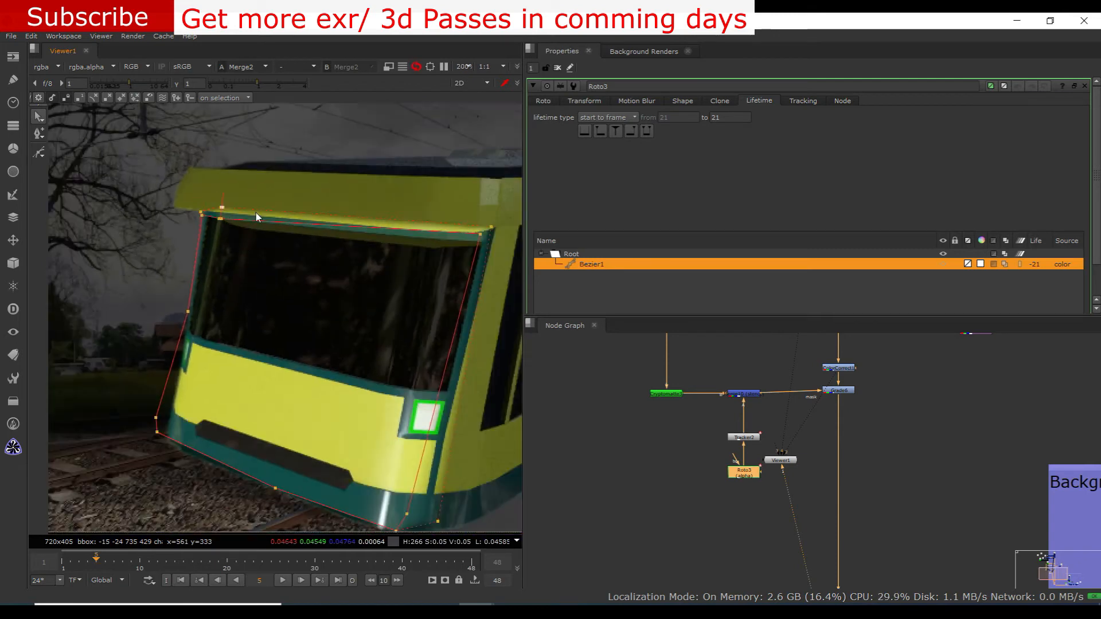
pyautogui.hotkey('ctrl', 'a')
pyautogui.scroll(-1, 370, 265)
pyautogui.press('Right')
pyautogui.press('Right')
pyautogui.press('Right')
pyautogui.moveTo(326, 361); pyautogui.dragTo(397, 241, button='middle')
pyautogui.scroll(-1, 372, 268)
pyautogui.press('Right')
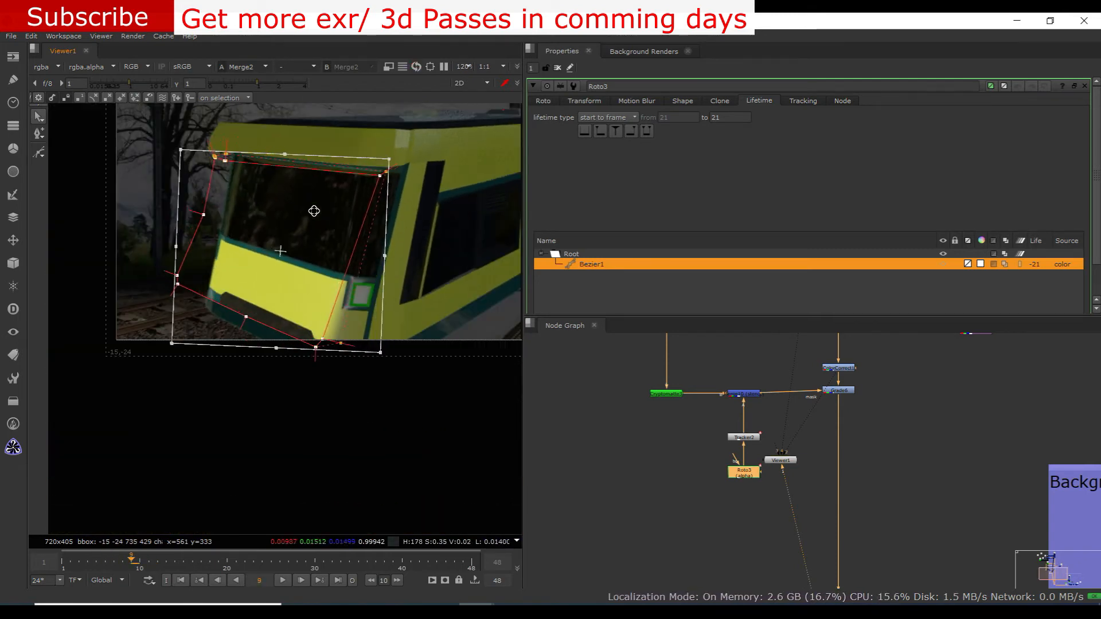
pyautogui.press('Right')
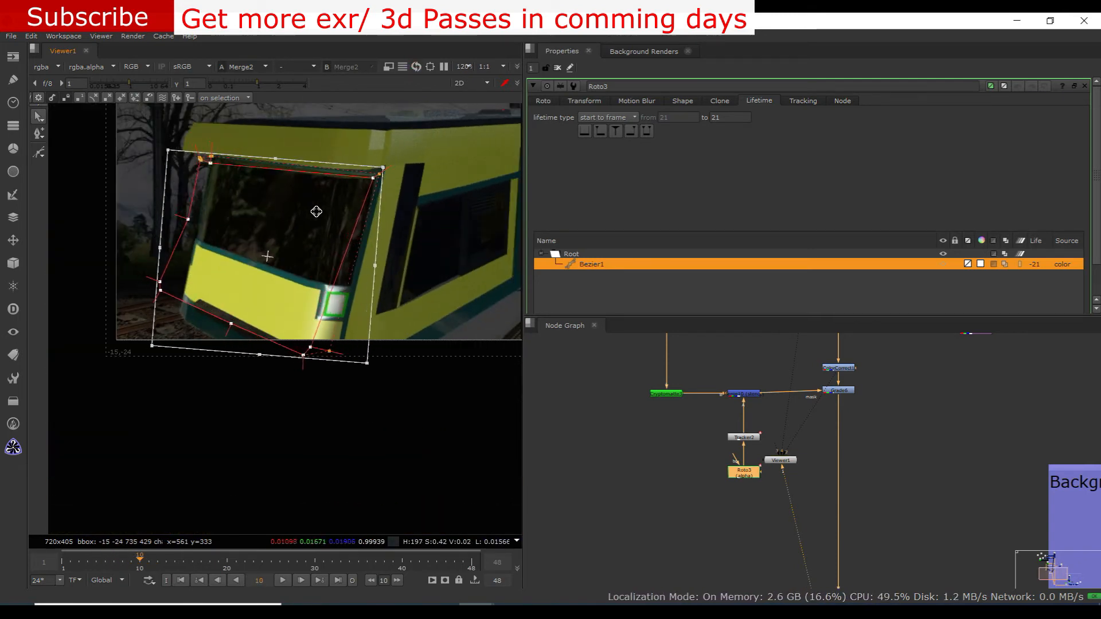
pyautogui.press('Right')
pyautogui.press('Right')
pyautogui.press('Right')
pyautogui.press('Right')
pyautogui.press('Right')
pyautogui.press('Right')
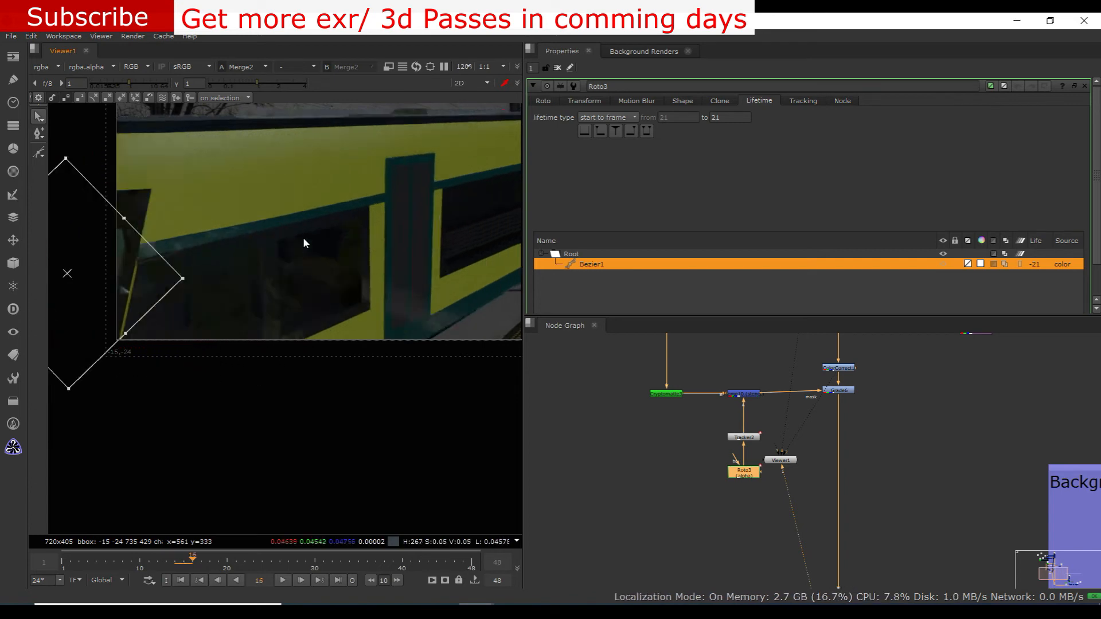
pyautogui.scroll(-1, 161, 269)
# Return to frame 8 and move Roto3's whole Bezier1 slightly down to fit the train's front
pyautogui.press('Left')
pyautogui.press('Left')
pyautogui.press('Left')
pyautogui.press('Left')
pyautogui.press('2')
pyautogui.press('1')
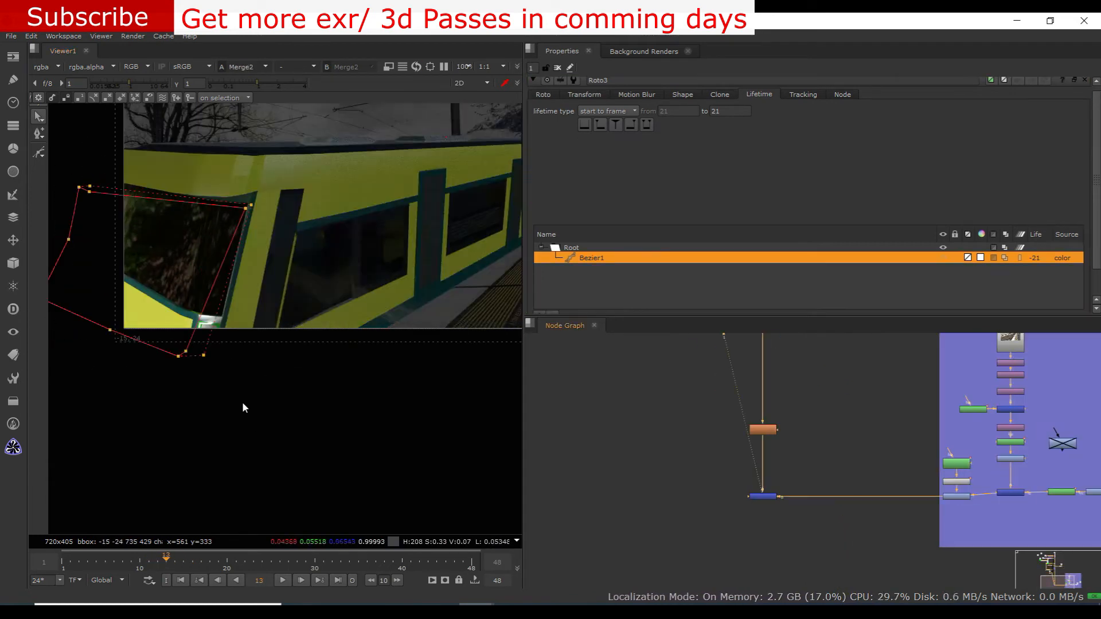
pyautogui.press('Left')
pyautogui.press('Left')
pyautogui.press('Left')
pyautogui.press('Left')
pyautogui.scroll(1, 247, 379)
pyautogui.moveTo(247, 379); pyautogui.dragTo(274, 362, button='middle')
pyautogui.hotkey('ctrl', 'a')
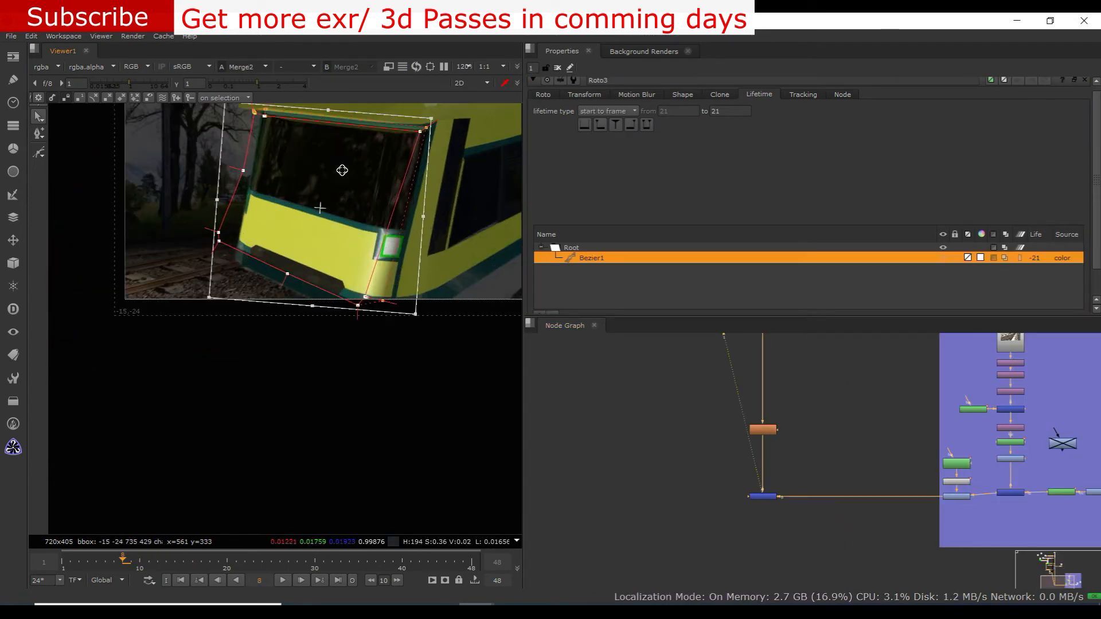
pyautogui.moveTo(344, 168); pyautogui.dragTo(343, 180, button='middle')
# Step through the neighbouring frames to check Roto3's adjusted shape against the train's front
pyautogui.press('Left')
pyautogui.press('Left')
pyautogui.press('Left')
pyautogui.press('Left')
pyautogui.press('Left')
pyautogui.press('Left')
pyautogui.press('Left')
pyautogui.press('Right')
pyautogui.press('Right')
pyautogui.press('Right')
pyautogui.press('Right')
pyautogui.press('Right')
pyautogui.press('Right')
pyautogui.press('Right')
pyautogui.press('Right')
pyautogui.press('Right')
pyautogui.press('Right')
pyautogui.press('Right')
pyautogui.press('Right')
pyautogui.press('Right')
pyautogui.press('Right')
pyautogui.press('Right')
pyautogui.press('Right')
pyautogui.press('Right')
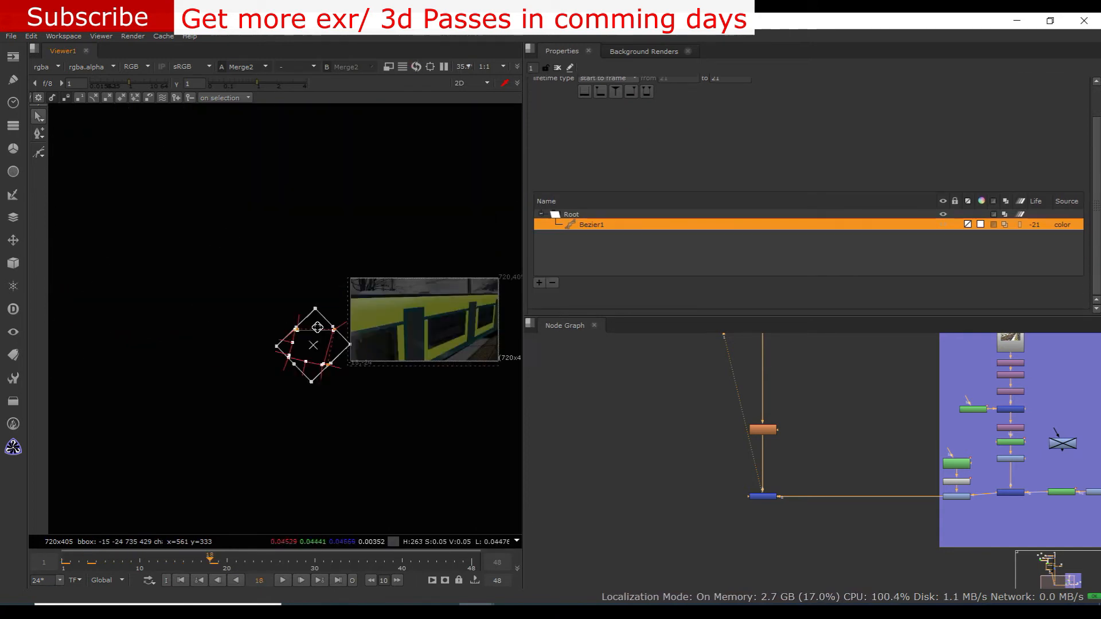
pyautogui.scroll(6, 332, 338)
pyautogui.press('Left')
pyautogui.press('Left')
pyautogui.press('Left')
pyautogui.press('Right')
pyautogui.scroll(1, 626, 130)
pyautogui.click(626, 131)
pyautogui.click(118, 291)
pyautogui.press('Left')
pyautogui.press('Left')
pyautogui.scroll(-4, 359, 411)
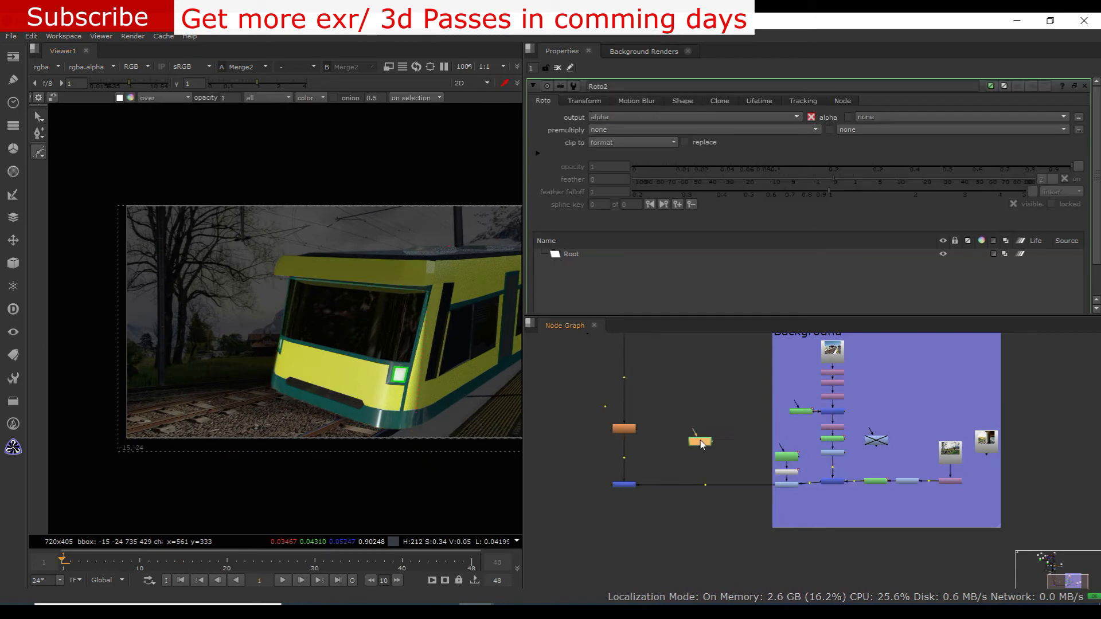
pyautogui.scroll(2, 702, 445)
# Draw a small ellipse in Roto2 near the upper end of the pole beside the tree
pyautogui.scroll(3, 181, 264)
pyautogui.click(188, 270)
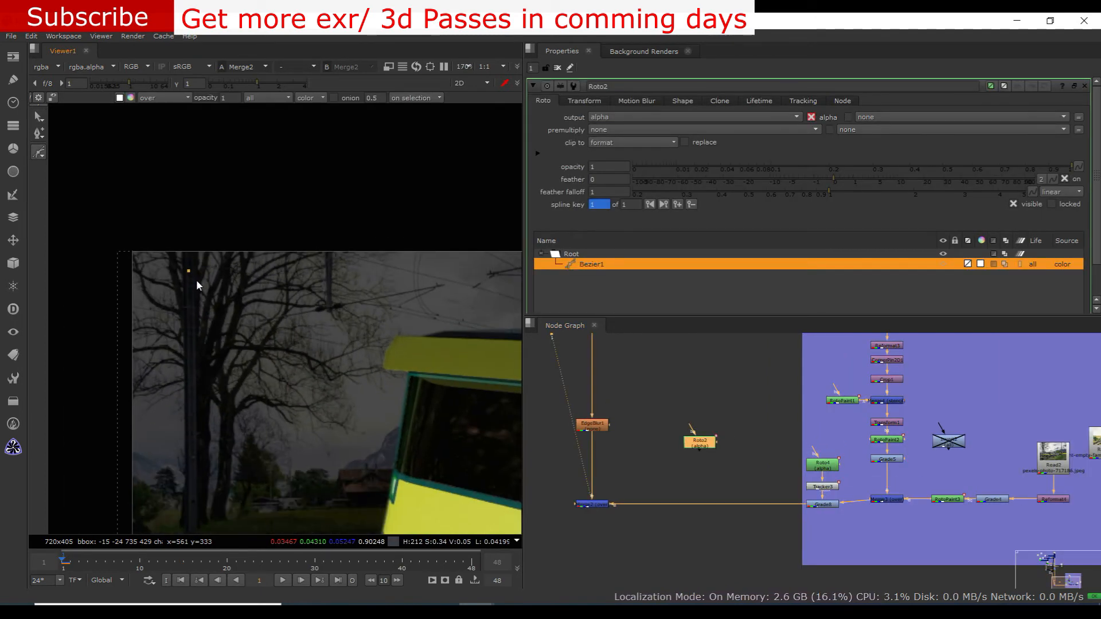
pyautogui.hotkey('ctrl', 'z')
# Insert a Grade node masked by Roto2 between Grade8 and Merge2, with its gain set to 3.24
pyautogui.scroll(3, 197, 279)
pyautogui.click(38, 152)
pyautogui.click(73, 191)
pyautogui.moveTo(196, 264); pyautogui.dragTo(212, 284)
pyautogui.scroll(-3, 204, 274)
pyautogui.press('g')
pyautogui.scroll(3, 715, 502)
pyautogui.doubleClick(710, 400)
pyautogui.doubleClick(690, 499)
pyautogui.moveTo(835, 167); pyautogui.dragTo(997, 167)
pyautogui.scroll(-1, 689, 487)
pyautogui.moveTo(690, 487); pyautogui.dragTo(766, 462, button='middle')
pyautogui.doubleClick(766, 391)
pyautogui.doubleClick(766, 472)
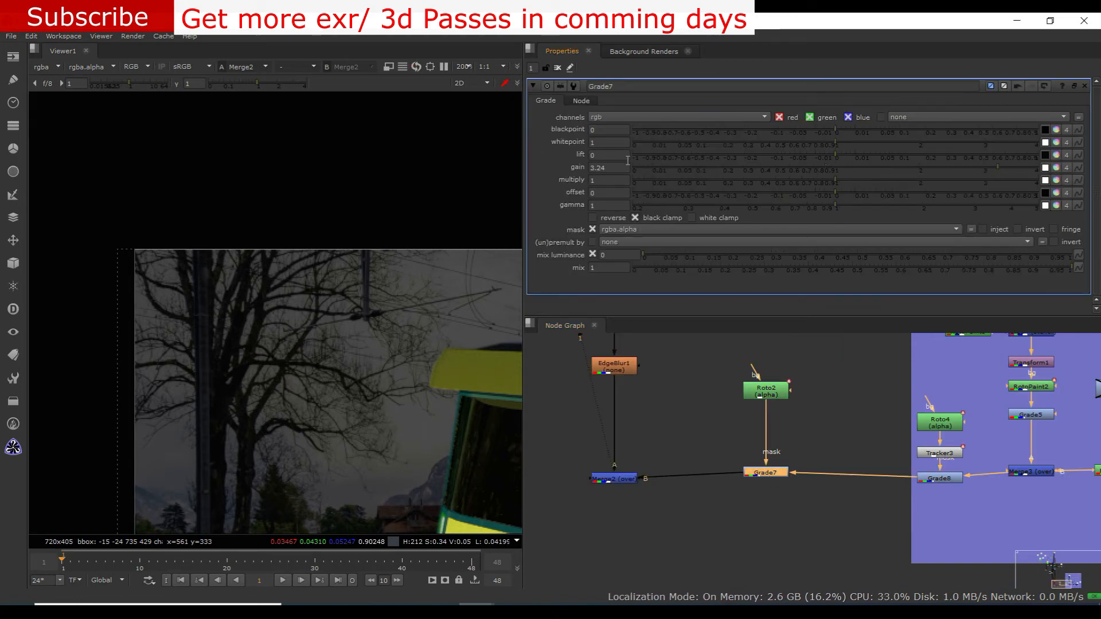
pyautogui.moveTo(820, 430); pyautogui.dragTo(838, 455, button='middle')
pyautogui.scroll(2, 229, 304)
pyautogui.scroll(-2, 237, 307)
# Add a Bezier shape to Roto2 spreading from the pole's upper end over the surrounding trees
pyautogui.doubleClick(778, 409)
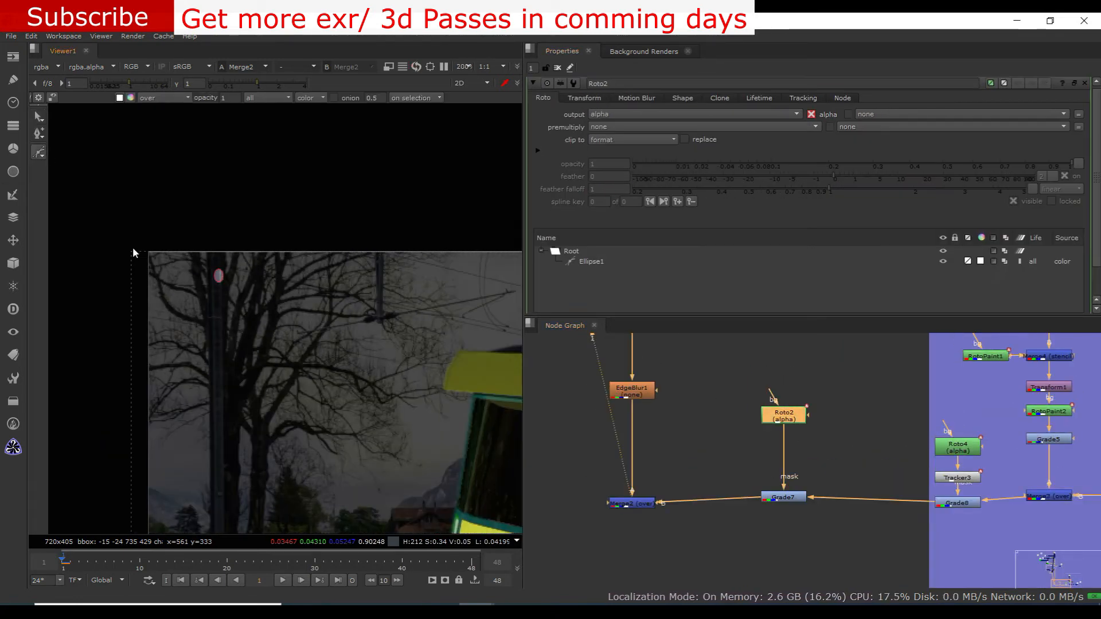
pyautogui.scroll(1, 900, 490)
pyautogui.scroll(2, 214, 298)
pyautogui.click(207, 269)
pyautogui.scroll(-6, 230, 327)
pyautogui.click(232, 298)
pyautogui.scroll(4, 233, 307)
pyautogui.scroll(-3, 218, 287)
pyautogui.press('z')
# Feather Roto2's Bezier outwards and pull its soft edge out around the trees and pole
pyautogui.scroll(2, 241, 438)
pyautogui.moveTo(384, 482); pyautogui.dragTo(169, 315)
pyautogui.press('e')
pyautogui.moveTo(313, 504); pyautogui.dragTo(395, 505, button='middle')
pyautogui.moveTo(441, 332); pyautogui.dragTo(504, 346)
pyautogui.moveTo(275, 417); pyautogui.dragTo(237, 496)
pyautogui.moveTo(396, 459); pyautogui.dragTo(253, 364, button='middle')
pyautogui.moveTo(232, 351); pyautogui.dragTo(263, 393)
pyautogui.scroll(-5, 266, 298)
# Reopen Grade7 and set its gain to 10
pyautogui.scroll(1, 746, 436)
pyautogui.moveTo(768, 453); pyautogui.dragTo(700, 430, button='middle')
pyautogui.click(603, 256)
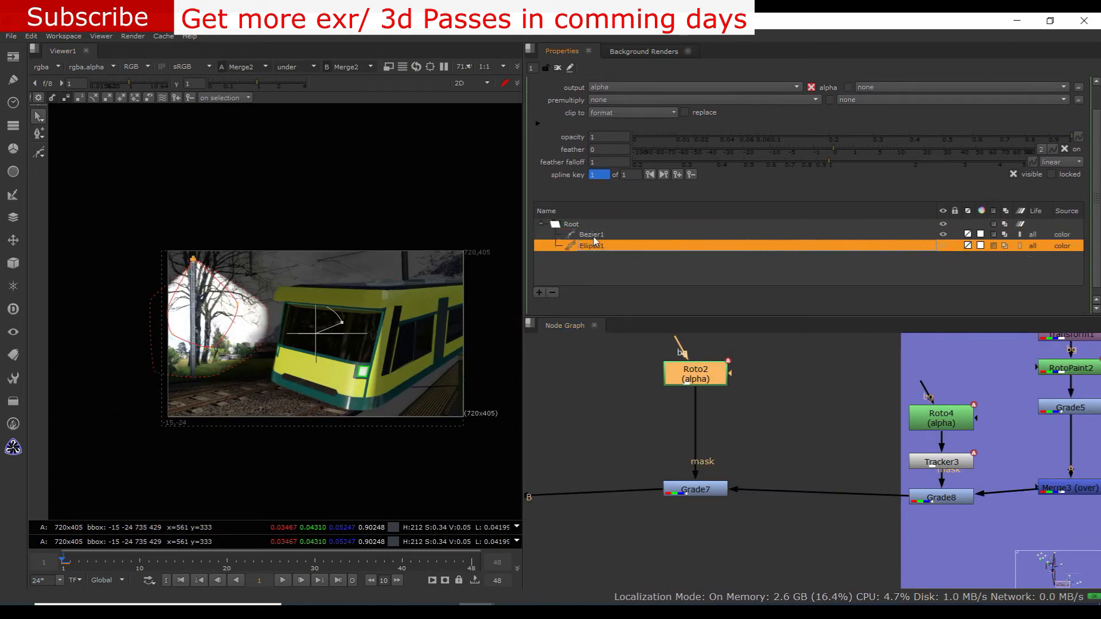
pyautogui.doubleClick(695, 489)
pyautogui.scroll(1, 236, 309)
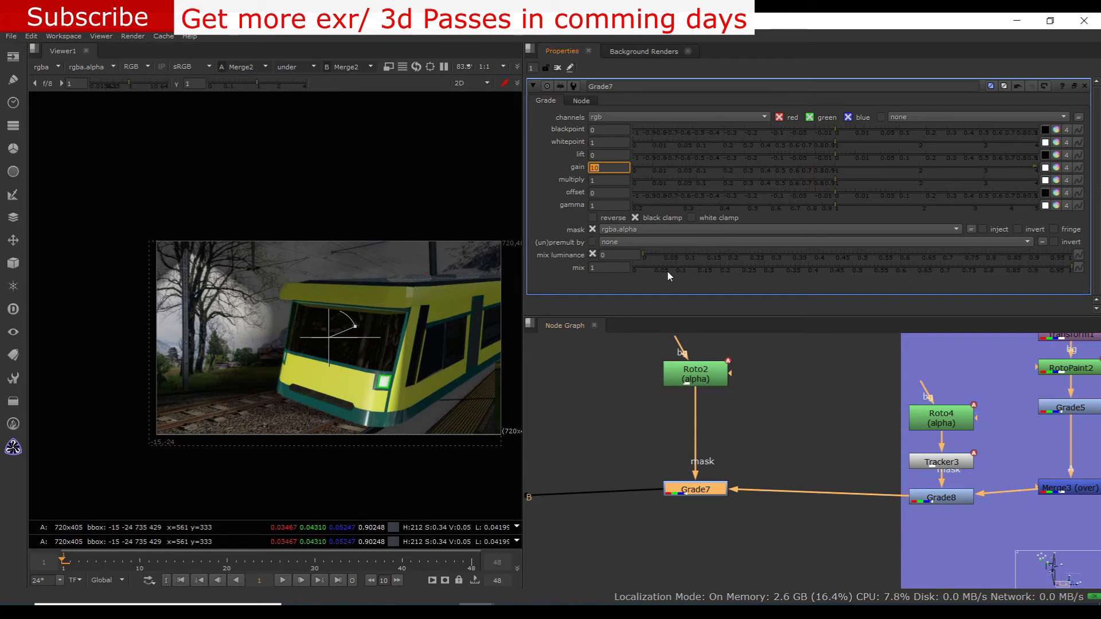
pyautogui.scroll(-2, 860, 396)
# Extract Grade7 and Roto2 from the background branch, insert Grade7 between EdgeBlur1 and Merge2, and reopen Roto2
pyautogui.moveTo(710, 353); pyautogui.dragTo(782, 482)
pyautogui.hotkey('ctrl', 'shift', 'x')
pyautogui.moveTo(774, 430); pyautogui.dragTo(785, 473, button='middle')
pyautogui.moveTo(804, 502); pyautogui.dragTo(669, 503)
pyautogui.moveTo(669, 423); pyautogui.dragTo(753, 417)
pyautogui.doubleClick(751, 449)
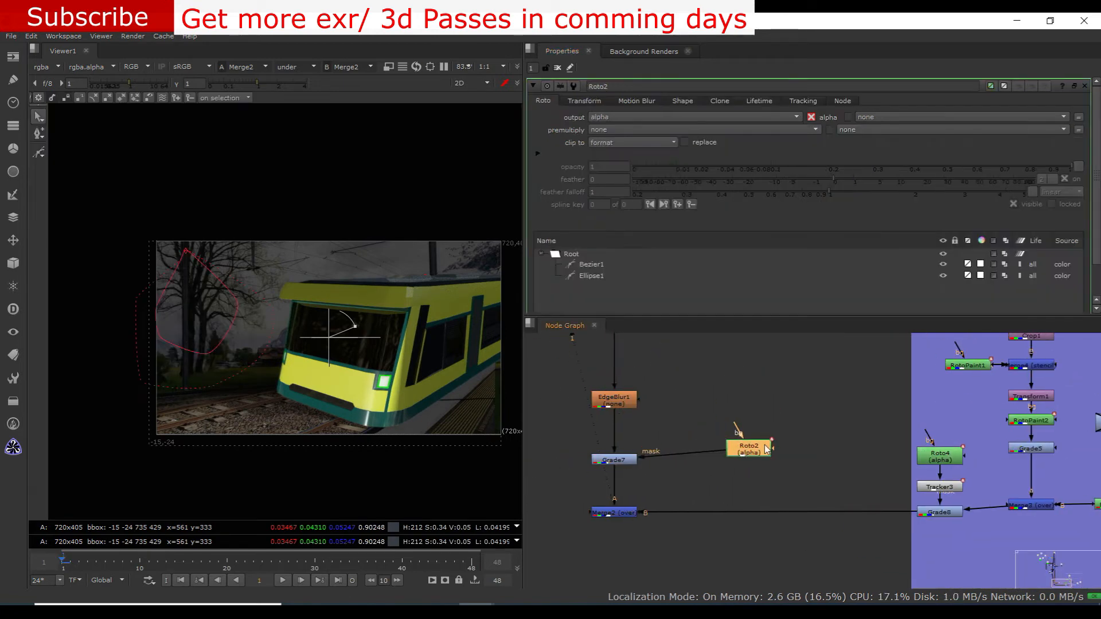
# Lower Grade7's gain to 0.96 and insert it with its Roto2 mask between Grade5 and Merge3 in the station-photo branch
pyautogui.doubleClick(608, 459)
pyautogui.moveTo(1035, 168); pyautogui.dragTo(831, 168)
pyautogui.scroll(-4, 688, 453)
pyautogui.scroll(1, 713, 464)
pyautogui.moveTo(701, 436); pyautogui.dragTo(798, 474)
pyautogui.hotkey('ctrl', 'shift', 'x')
pyautogui.moveTo(667, 468); pyautogui.dragTo(769, 441)
pyautogui.scroll(2, 774, 453)
pyautogui.moveTo(817, 487); pyautogui.dragTo(825, 489)
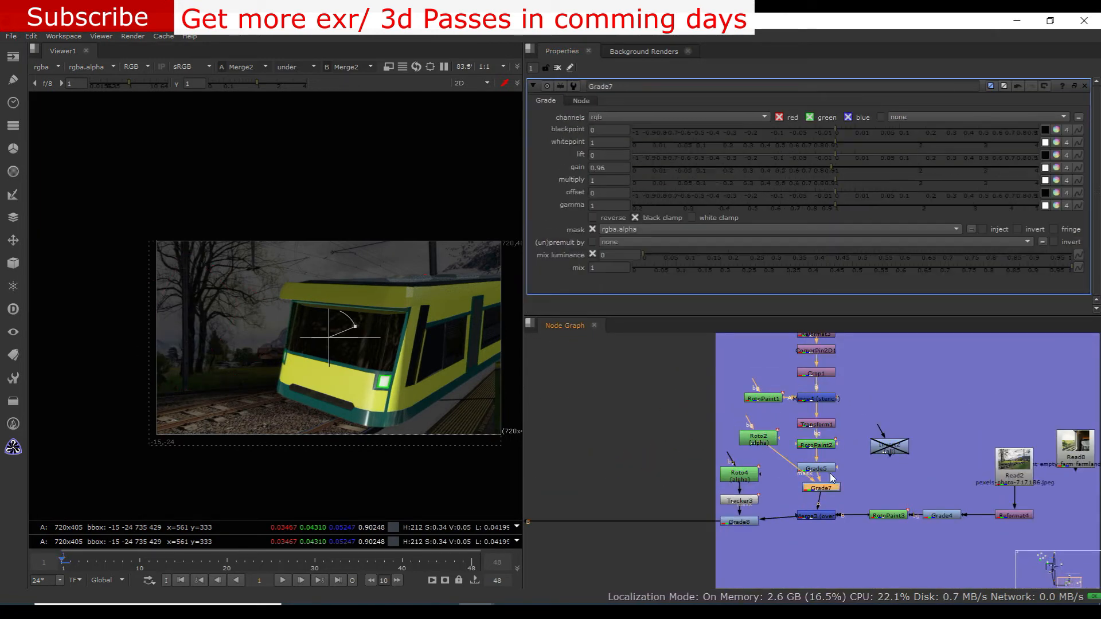
# Move Grade7 with its Roto2 mask onto the background line between Grade8 and Merge2 and raise its gain to 3.88
pyautogui.moveTo(831, 167); pyautogui.dragTo(869, 168)
pyautogui.scroll(-2, 866, 468)
pyautogui.click(719, 498)
pyautogui.moveTo(719, 498); pyautogui.dragTo(690, 507)
pyautogui.moveTo(694, 488); pyautogui.dragTo(666, 483, button='middle')
pyautogui.moveTo(656, 460); pyautogui.dragTo(672, 462)
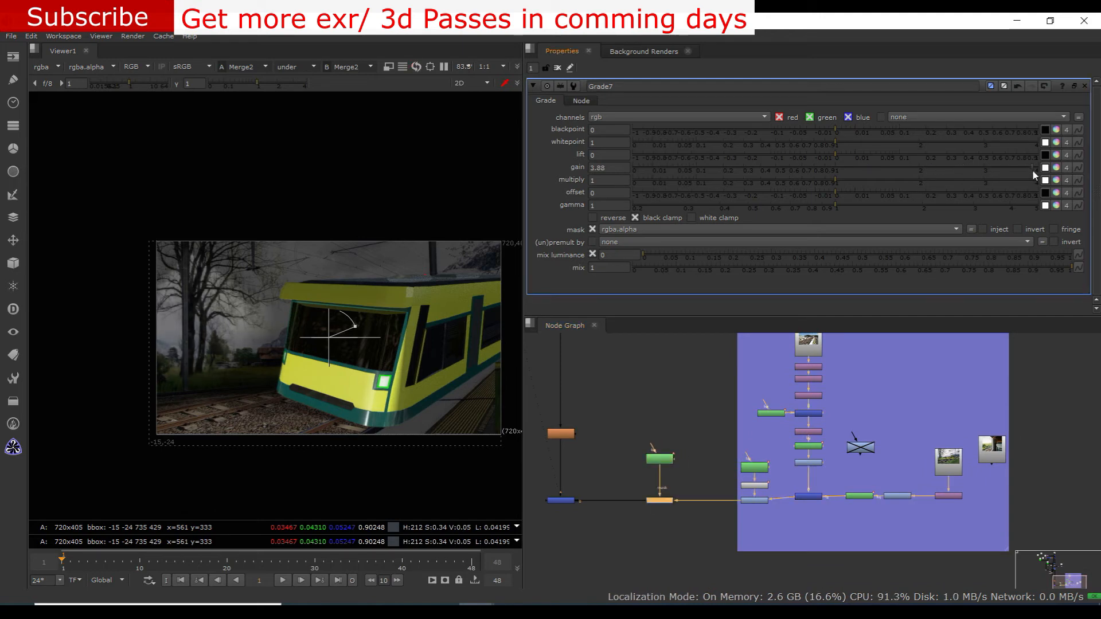
# Set Grade7's gain to 1.14 and disable both Grade7 and Roto2
pyautogui.moveTo(749, 188); pyautogui.dragTo(849, 178)
pyautogui.moveTo(697, 437); pyautogui.dragTo(628, 516)
pyautogui.press('d')
pyautogui.scroll(-3, 360, 299)
pyautogui.scroll(1, 360, 299)
pyautogui.moveTo(360, 300); pyautogui.dragTo(282, 304, button='middle')
pyautogui.moveTo(653, 482); pyautogui.dragTo(649, 476, button='middle')
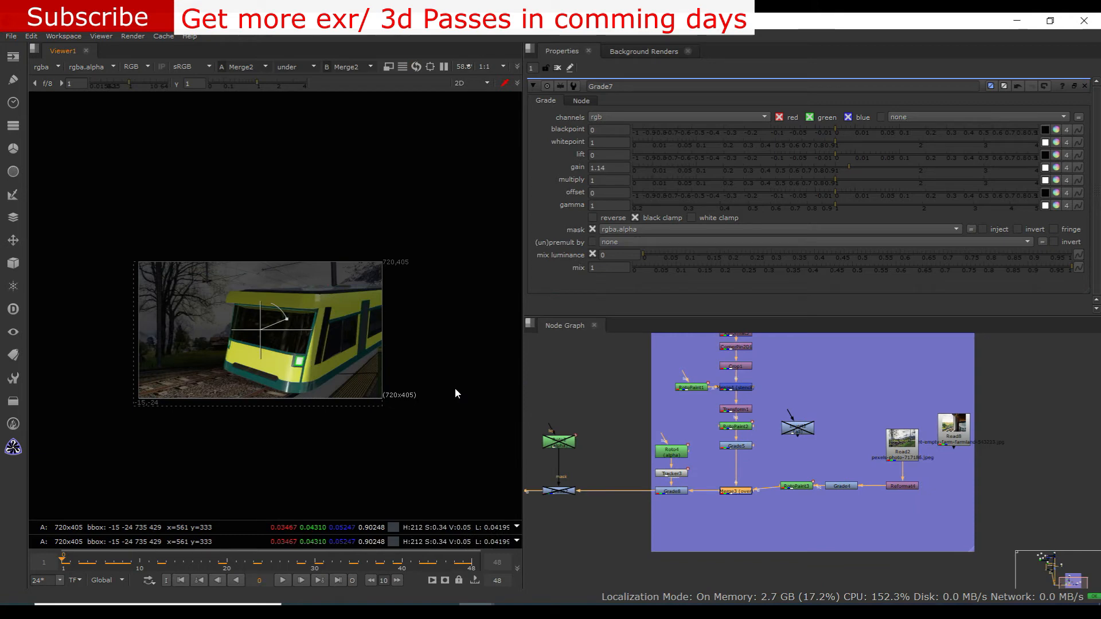
# Try to refit the station photo to the moving train by repositioning CornerPin2D1's corners around frame 42
pyautogui.scroll(3, 746, 402)
pyautogui.doubleClick(727, 395)
pyautogui.moveTo(129, 563); pyautogui.dragTo(404, 568)
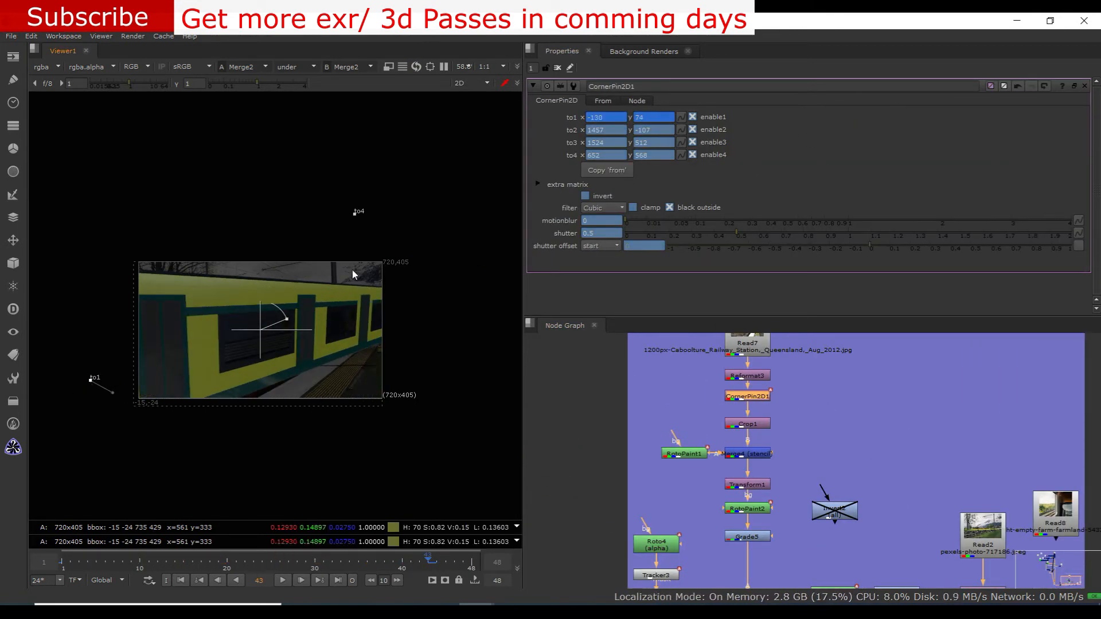
pyautogui.moveTo(321, 298); pyautogui.dragTo(175, 313, button='middle')
pyautogui.moveTo(452, 258); pyautogui.dragTo(476, 265)
pyautogui.moveTo(435, 442); pyautogui.dragTo(384, 468)
pyautogui.moveTo(205, 241); pyautogui.dragTo(240, 246)
pyautogui.scroll(1, 321, 298)
pyautogui.moveTo(508, 259)
pyautogui.mouseDown()
pyautogui.moveTo(523, 299)
pyautogui.moveTo(501, 279)
pyautogui.mouseUp()
pyautogui.moveTo(401, 465); pyautogui.dragTo(623, 459, button='middle')
pyautogui.moveTo(146, 391); pyautogui.dragTo(135, 386)
pyautogui.scroll(-1, 135, 387)
pyautogui.moveTo(479, 454); pyautogui.dragTo(471, 456)
pyautogui.moveTo(470, 456); pyautogui.dragTo(356, 494, button='middle')
pyautogui.moveTo(437, 344); pyautogui.dragTo(486, 326)
pyautogui.scroll(-2, 413, 341)
# Play the composite from the first frame to check the station background, stop it and return to frame 1
pyautogui.moveTo(395, 562); pyautogui.dragTo(63, 563)
pyautogui.scroll(4, 154, 497)
pyautogui.click(285, 580)
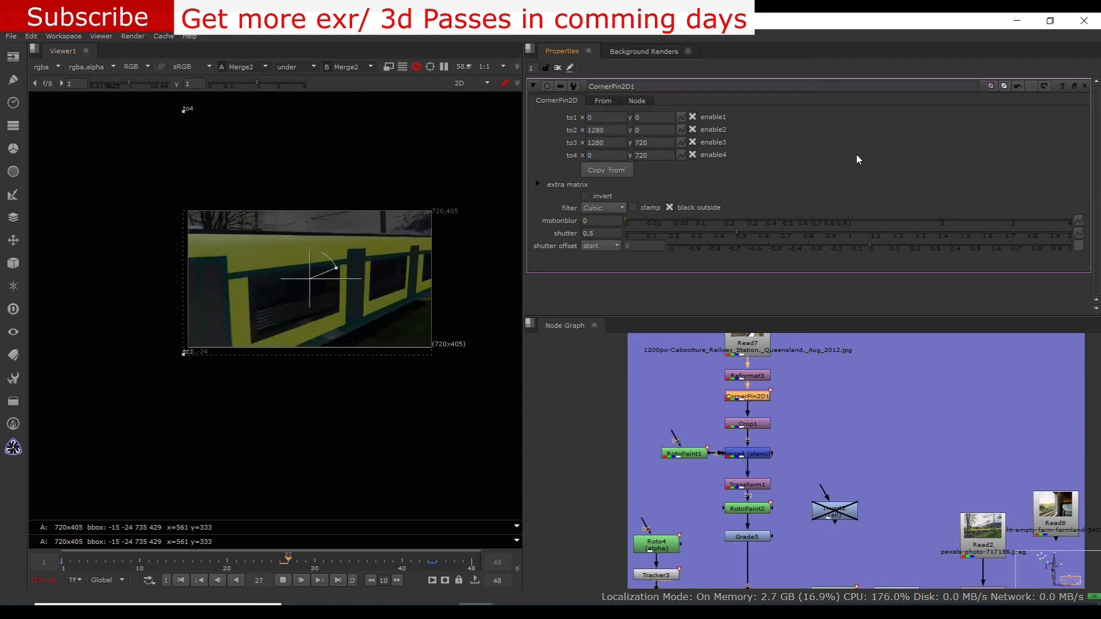
pyautogui.click(282, 581)
pyautogui.scroll(2, 388, 280)
pyautogui.moveTo(162, 565); pyautogui.dragTo(62, 566)
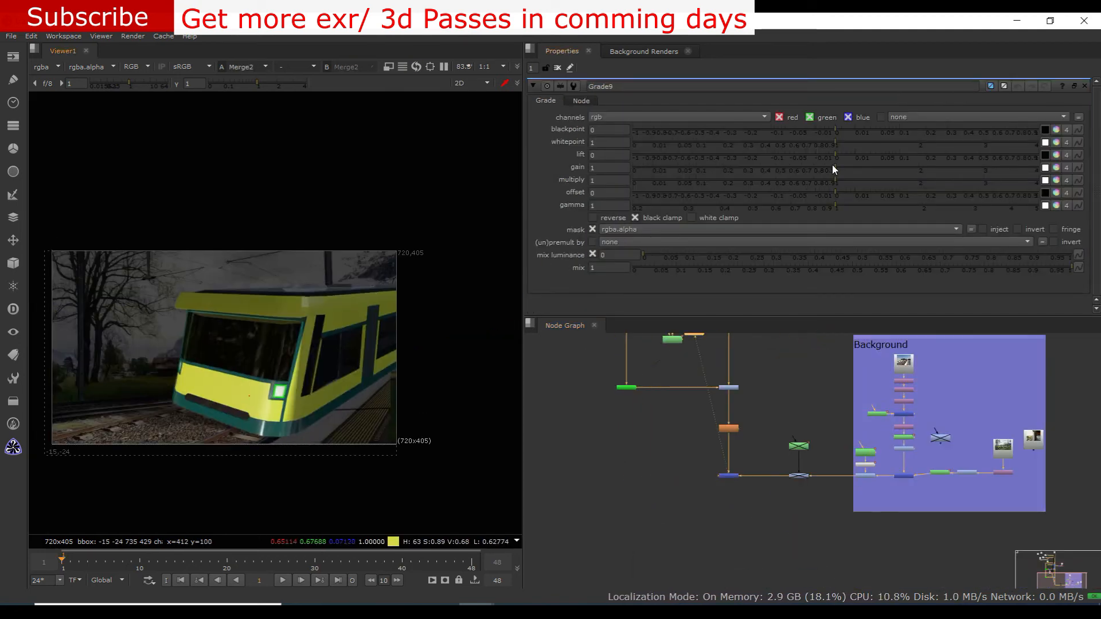
# Raise the offset of Grade9 in the train branch
pyautogui.moveTo(838, 196); pyautogui.dragTo(903, 197)
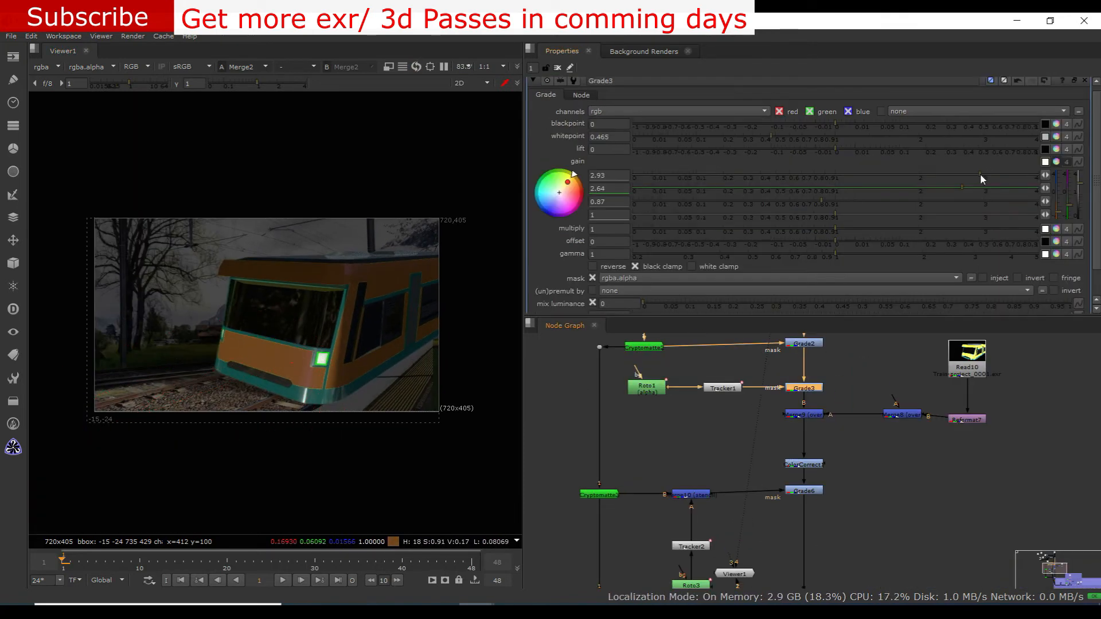
pyautogui.moveTo(817, 496); pyautogui.dragTo(727, 479)
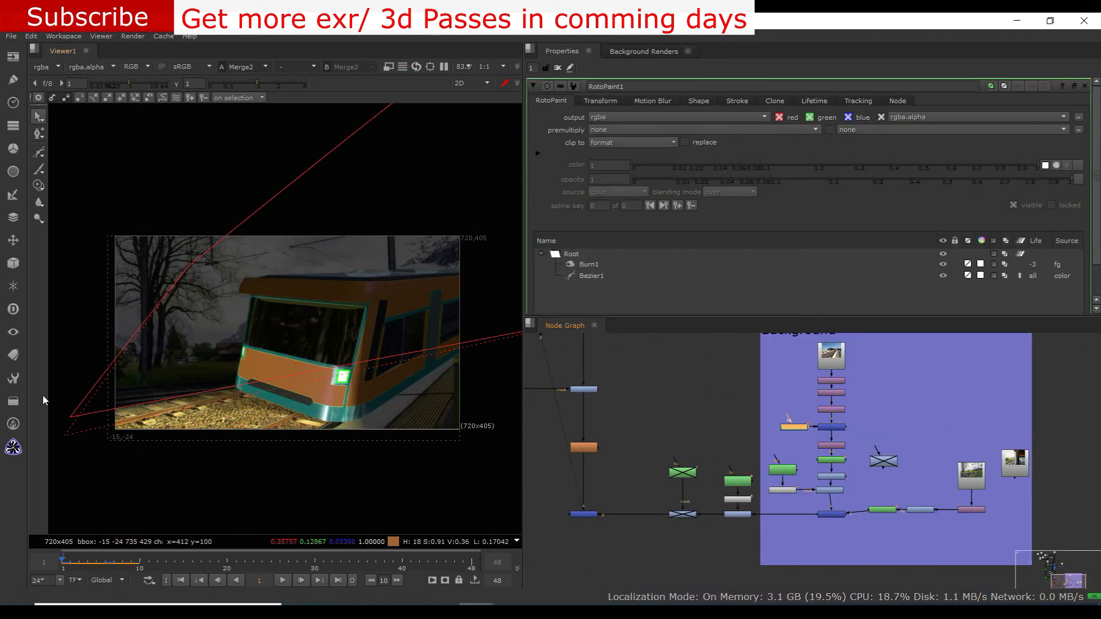
# Stop playback and examine the train's side and the platform at frame 41
pyautogui.click(276, 582)
pyautogui.scroll(2, 778, 477)
pyautogui.press('d')
pyautogui.click(763, 456)
pyautogui.scroll(-6, 757, 439)
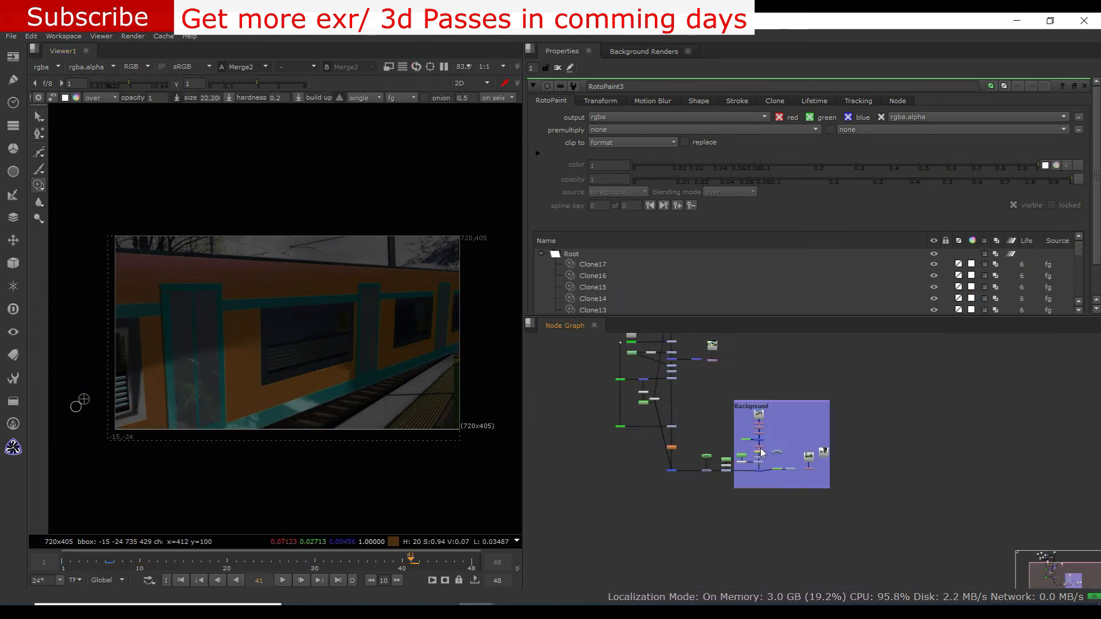
pyautogui.scroll(8, 716, 444)
pyautogui.moveTo(691, 433); pyautogui.dragTo(514, 428, button='middle')
# Open RotoPaint2 and clean up the platform edge beside the train with clone strokes at frame 41
pyautogui.doubleClick(815, 427)
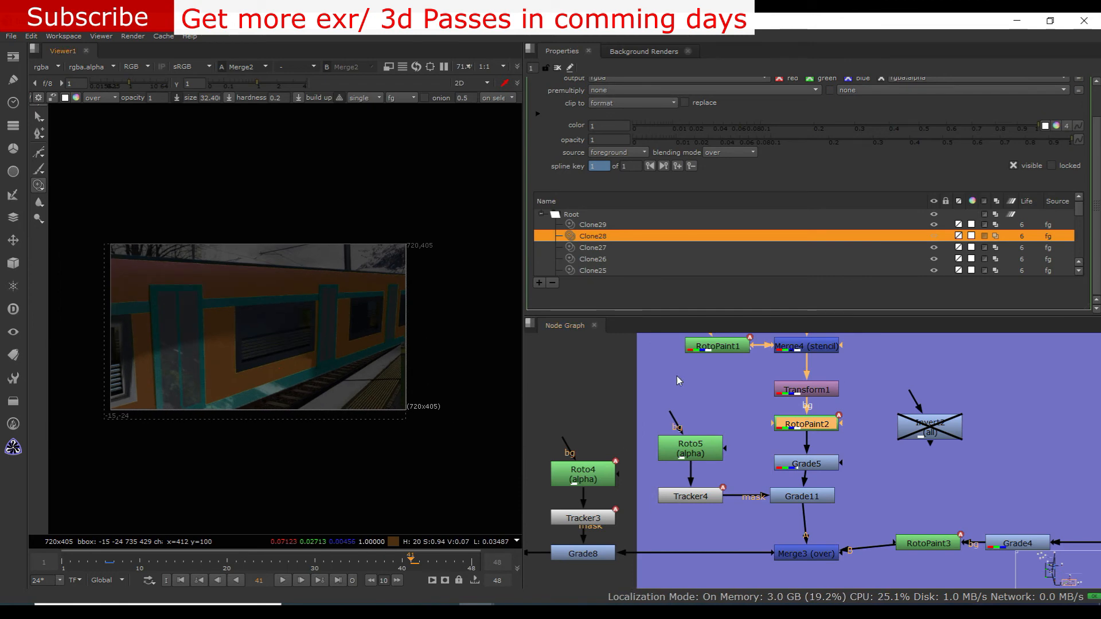
pyautogui.scroll(11, 392, 384)
pyautogui.moveTo(395, 338); pyautogui.dragTo(308, 424, button='middle')
pyautogui.moveTo(304, 430)
pyautogui.keyDown('ctrl'); pyautogui.mouseDown()
pyautogui.moveTo(356, 366)
pyautogui.moveTo(374, 364)
pyautogui.mouseUp(); pyautogui.keyUp('ctrl')
pyautogui.moveTo(376, 334); pyautogui.dragTo(366, 393, button='middle')
pyautogui.moveTo(310, 331)
pyautogui.keyDown('ctrl'); pyautogui.mouseDown()
pyautogui.moveTo(349, 303)
pyautogui.moveTo(383, 305)
pyautogui.mouseUp(); pyautogui.keyUp('ctrl')
pyautogui.scroll(3, 350, 367)
pyautogui.moveTo(348, 400)
pyautogui.keyDown('ctrl'); pyautogui.mouseDown()
pyautogui.moveTo(396, 363)
pyautogui.moveTo(371, 363)
pyautogui.mouseUp(); pyautogui.keyUp('ctrl')
pyautogui.keyDown('ctrl'); pyautogui.moveTo(328, 421); pyautogui.dragTo(403, 341); pyautogui.keyUp('ctrl')
pyautogui.moveTo(402, 341); pyautogui.dragTo(394, 340)
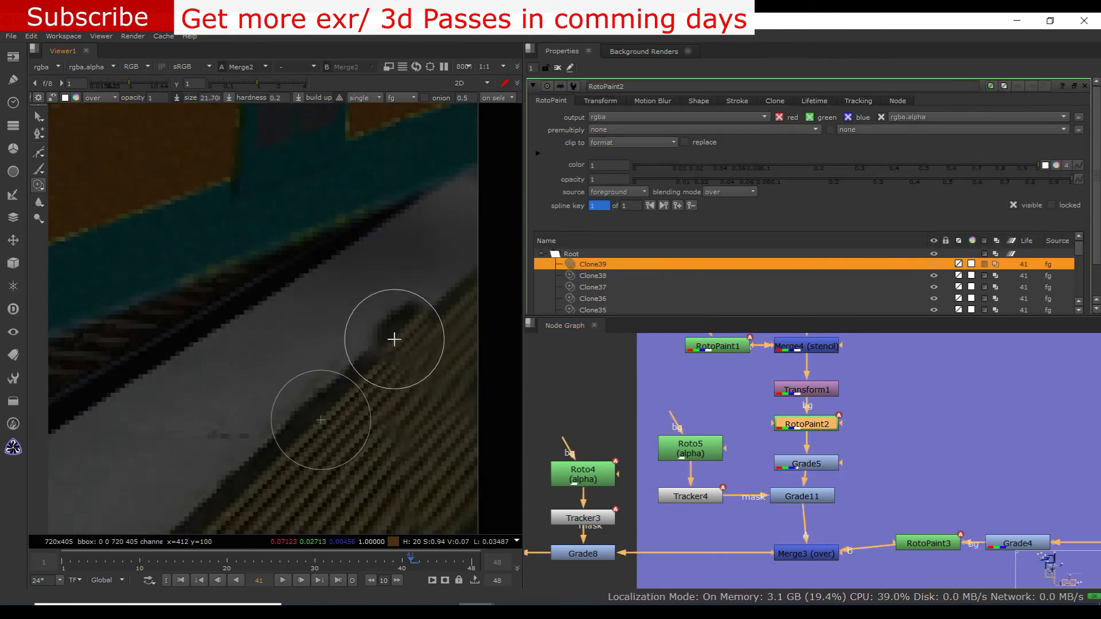
pyautogui.click(379, 376)
pyautogui.press('f')
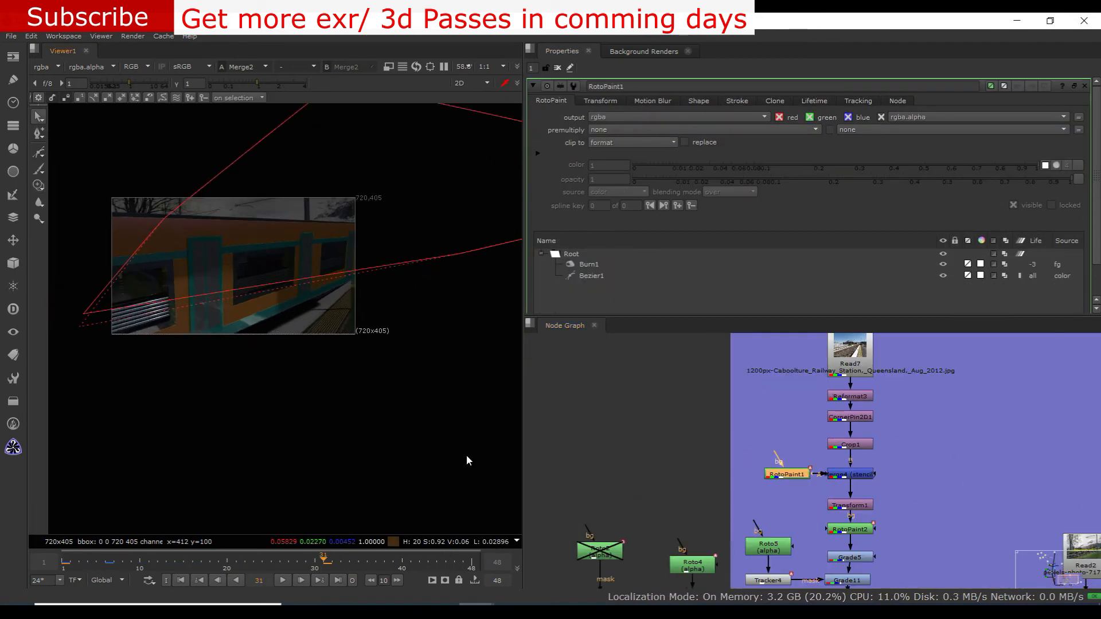
# Check the train's side and its shadow at several frames up to frame 30
pyautogui.click(665, 436)
pyautogui.moveTo(284, 568); pyautogui.dragTo(182, 568)
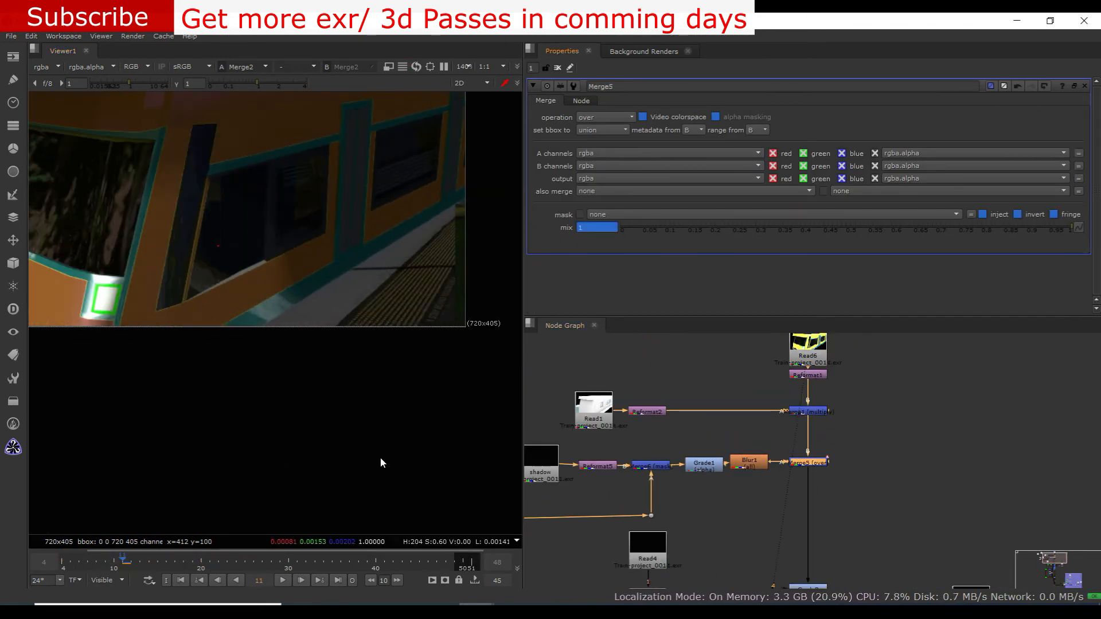
pyautogui.click(139, 564)
pyautogui.click(290, 564)
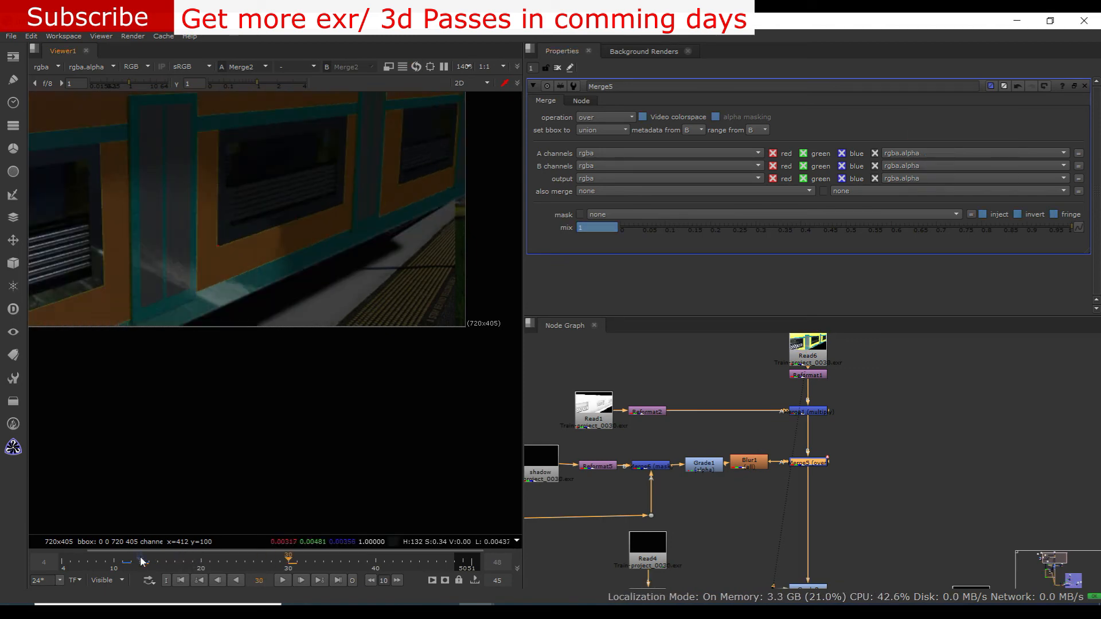
pyautogui.click(189, 564)
pyautogui.click(245, 570)
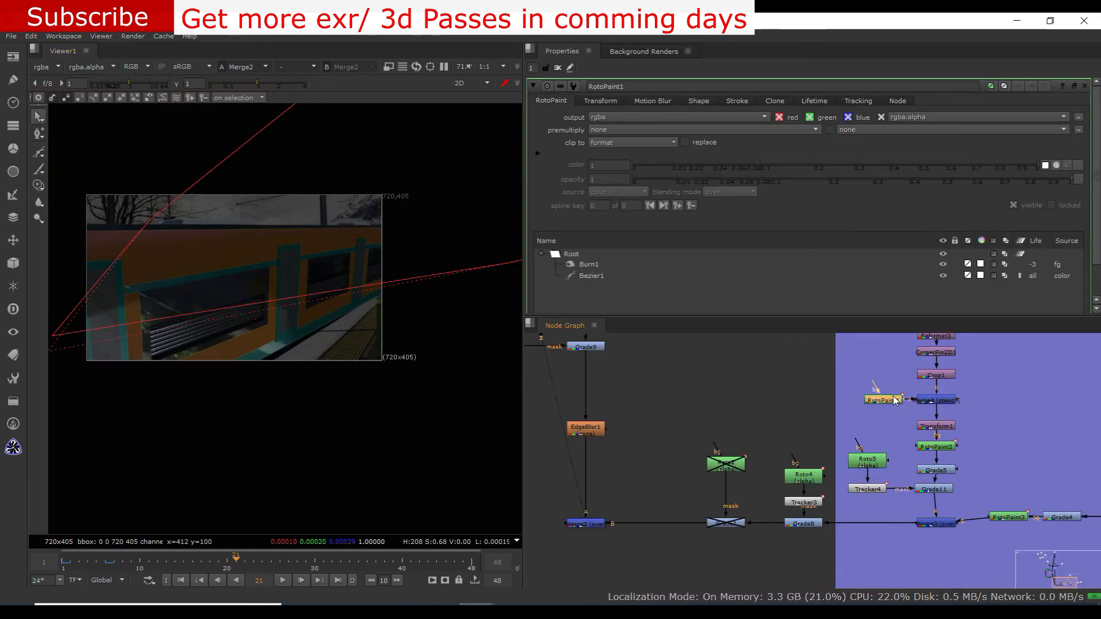
# Compare frames 6 and 41 and set the lifetime of all RotoPaint2 clone strokes to all frames
pyautogui.click(414, 565)
pyautogui.click(412, 563)
pyautogui.click(551, 101)
pyautogui.click(105, 565)
pyautogui.click(411, 565)
pyautogui.click(105, 564)
pyautogui.scroll(-8, 590, 280)
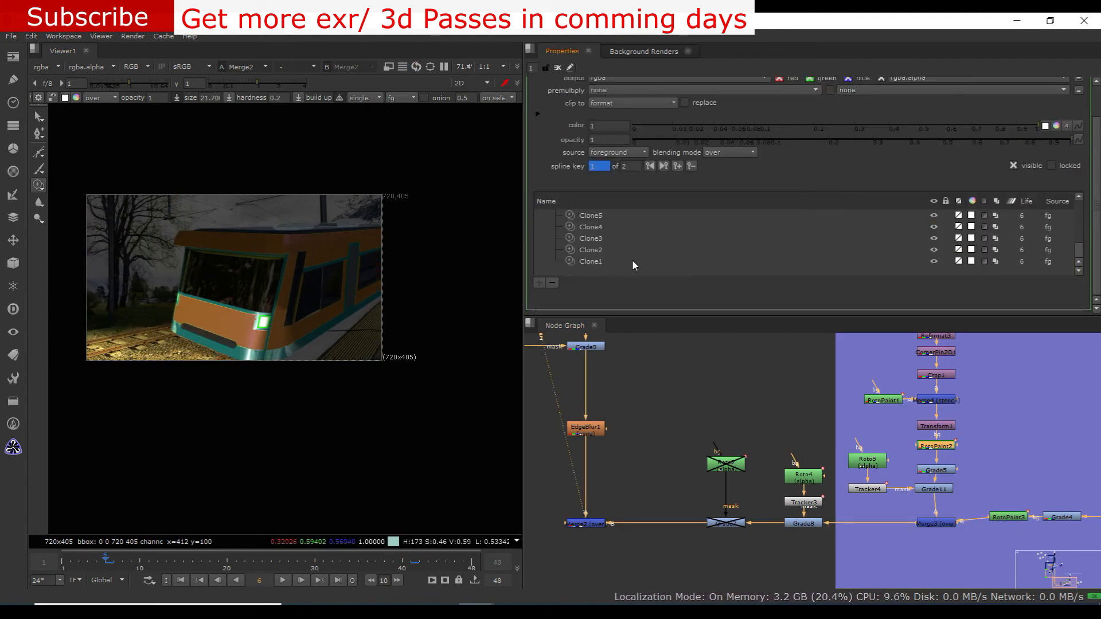
pyautogui.hotkey('ctrl', 'a')
pyautogui.click(414, 564)
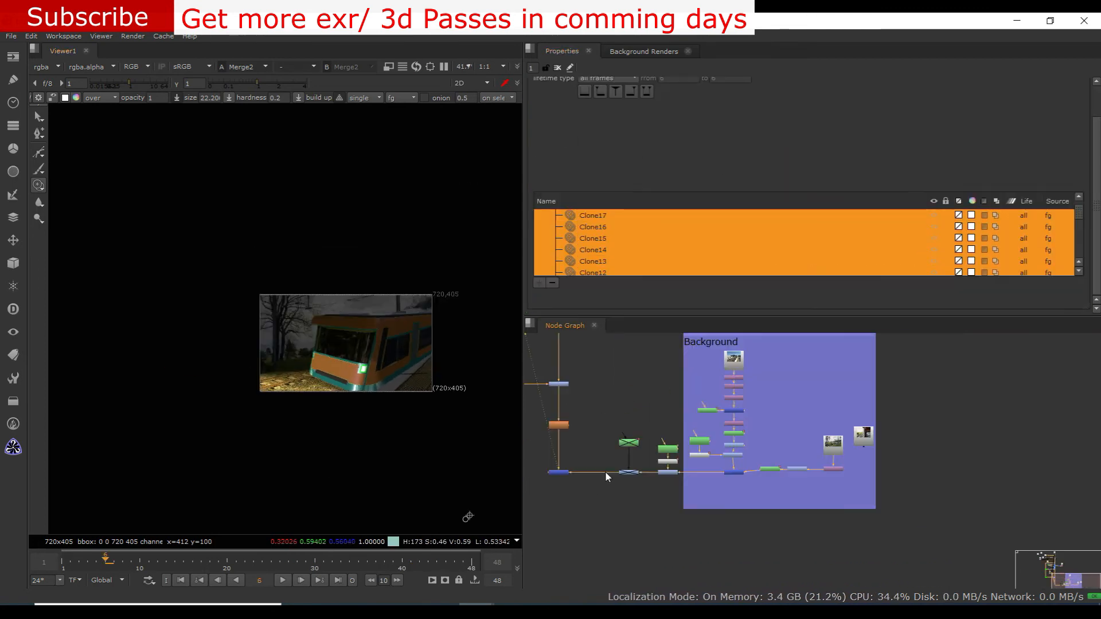
# Merge the copied station and landscape photos and feed the result into the train branch above Grade2 through an over merge with swapped inputs
pyautogui.moveTo(605, 473); pyautogui.dragTo(678, 549, button='middle')
pyautogui.scroll(-5, 763, 400)
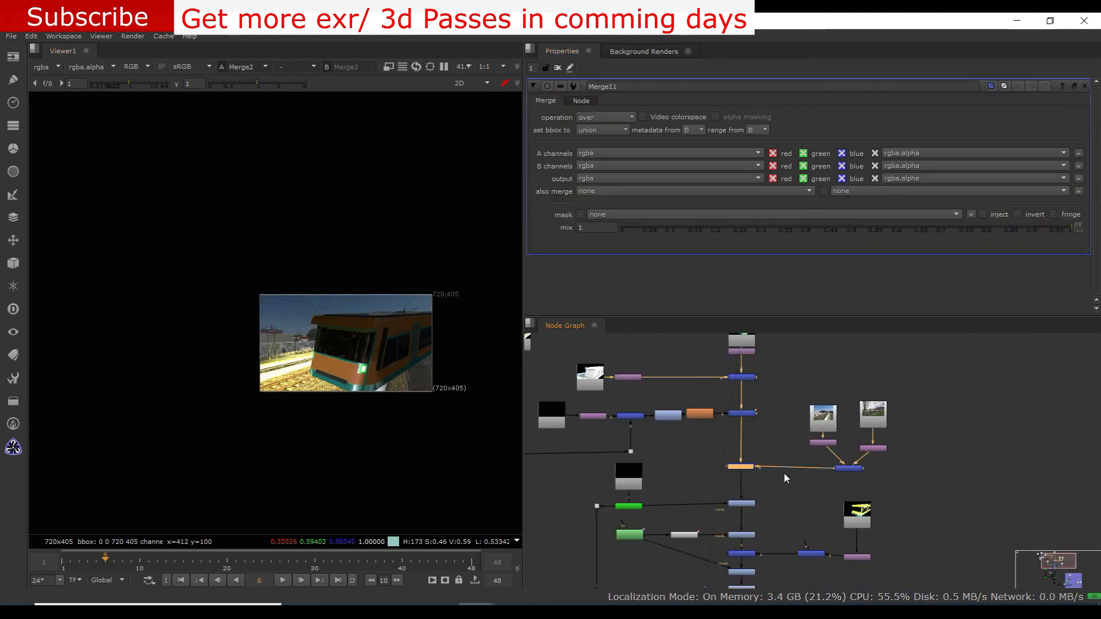
pyautogui.scroll(5, 756, 458)
pyautogui.scroll(-3, 685, 524)
pyautogui.scroll(3, 793, 499)
pyautogui.hotkey('shift', 'x')
pyautogui.scroll(-3, 660, 468)
pyautogui.moveTo(634, 504); pyautogui.dragTo(691, 541)
pyautogui.scroll(-3, 728, 442)
pyautogui.scroll(3, 450, 329)
pyautogui.scroll(2, 451, 331)
pyautogui.moveTo(686, 469); pyautogui.dragTo(671, 492)
# View Grade6's output with the added background and switch the viewer back to Merge2
pyautogui.scroll(-1, 693, 504)
pyautogui.scroll(2, 691, 541)
pyautogui.click(670, 492)
pyautogui.press('1')
pyautogui.moveTo(682, 576); pyautogui.dragTo(698, 497, button='middle')
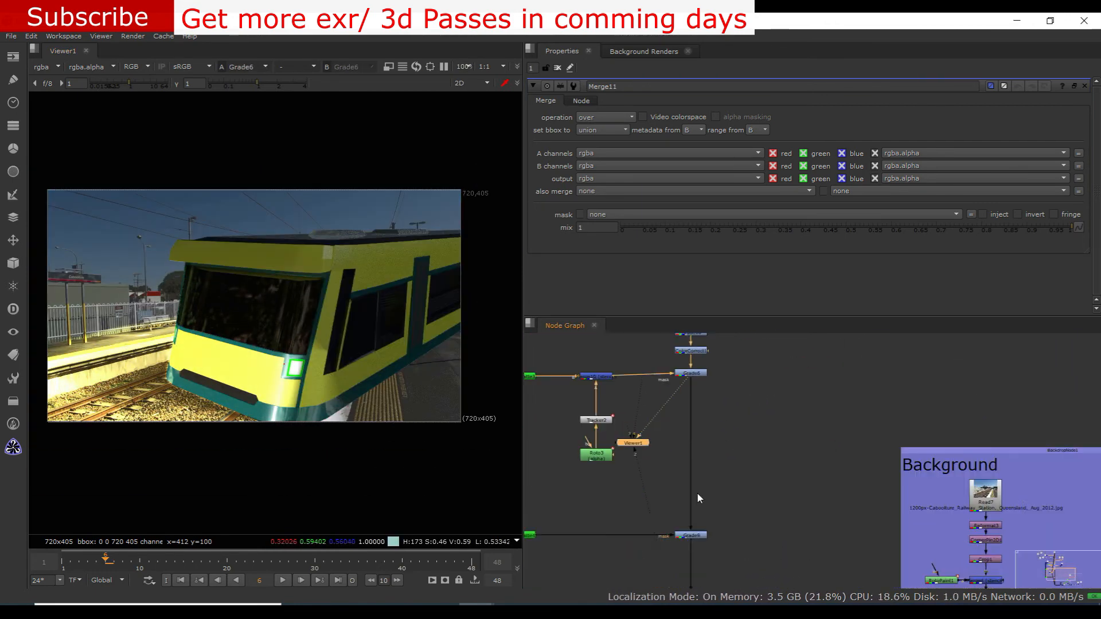
pyautogui.click(687, 467)
pyautogui.press('1')
pyautogui.scroll(-4, 688, 458)
# Toggle the new over merge above Grade2 to compare its effect on the train, and leave it disabled
pyautogui.click(640, 437)
pyautogui.press('d')
pyautogui.scroll(4, 631, 433)
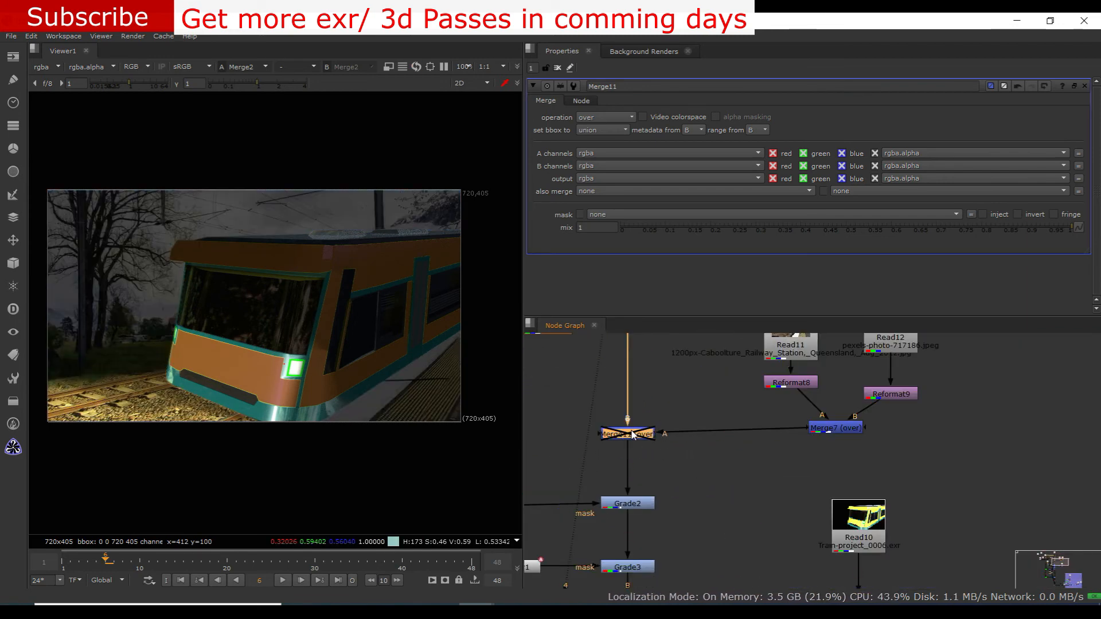
pyautogui.press('d')
pyautogui.press('d')
pyautogui.press('d')
pyautogui.press('d')
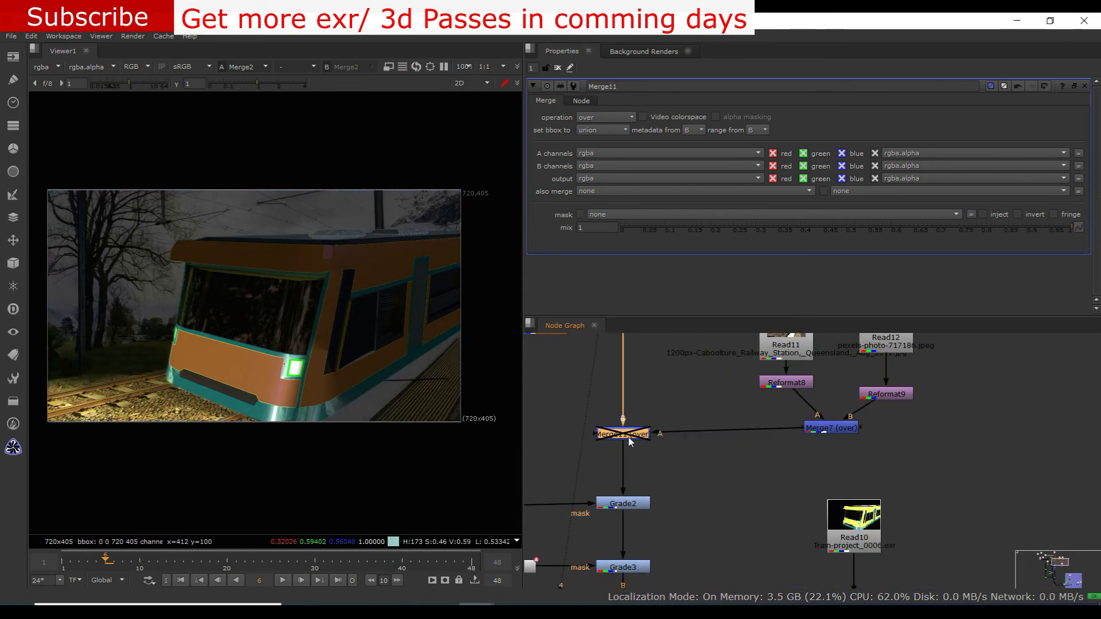
# Play back the Merge2 composite and examine the train, headlight glow and platform at different zoom levels
pyautogui.scroll(-3, 631, 444)
pyautogui.moveTo(665, 556); pyautogui.dragTo(637, 367, button='middle')
pyautogui.scroll(-4, 370, 395)
pyautogui.scroll(4, 355, 366)
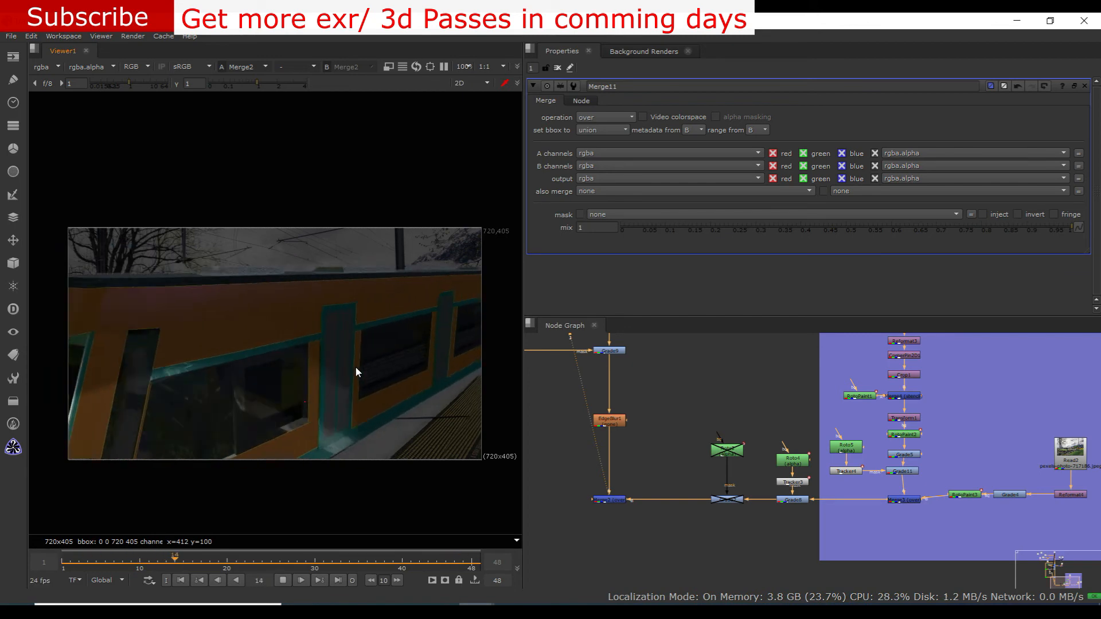
pyautogui.scroll(-3, 350, 365)
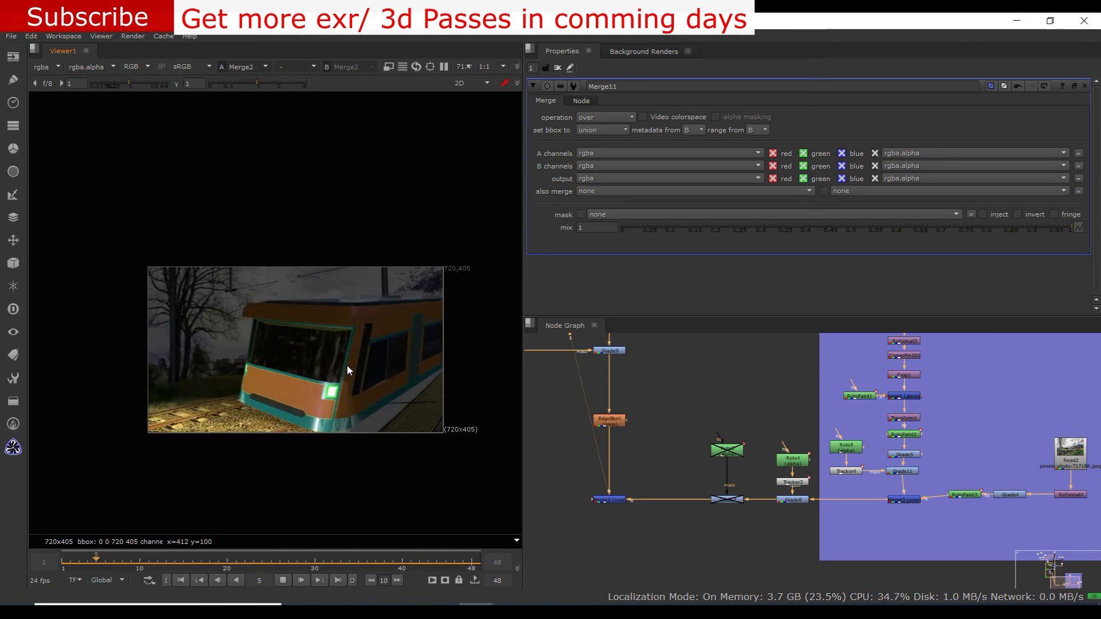
pyautogui.scroll(-3, 347, 365)
pyautogui.scroll(4, 347, 364)
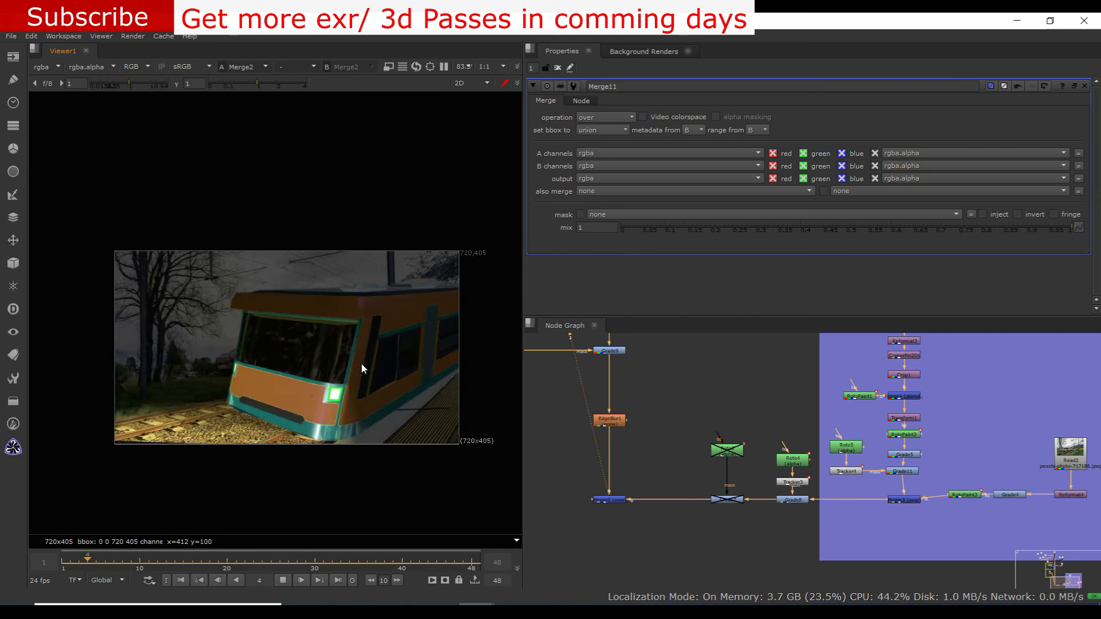
pyautogui.scroll(-4, 361, 368)
pyautogui.scroll(4, 360, 362)
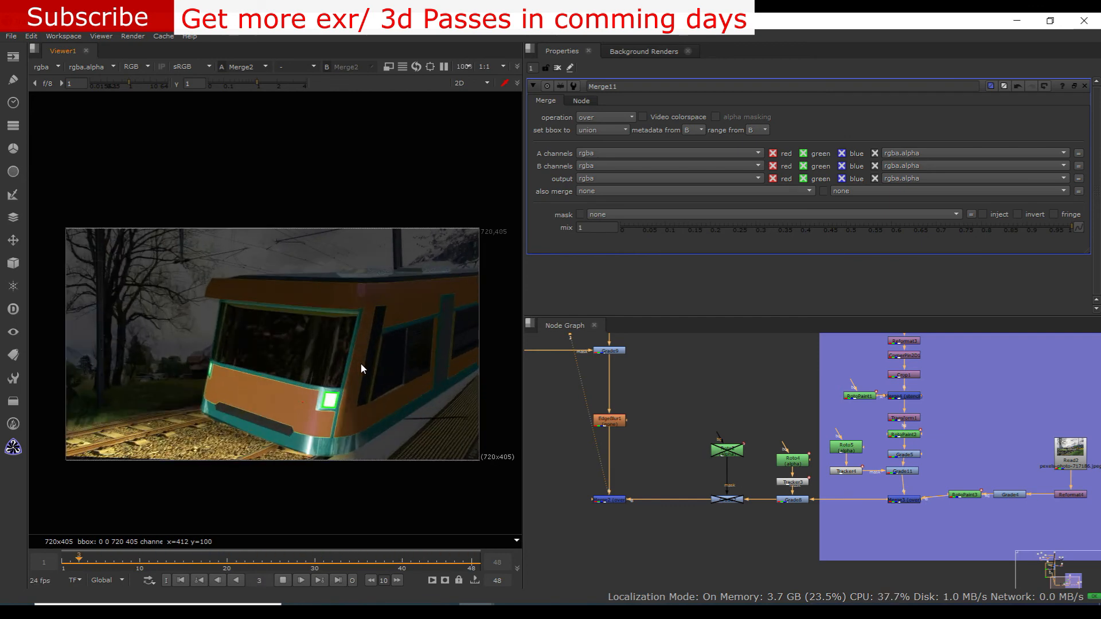
pyautogui.scroll(-2, 360, 363)
pyautogui.scroll(2, 360, 364)
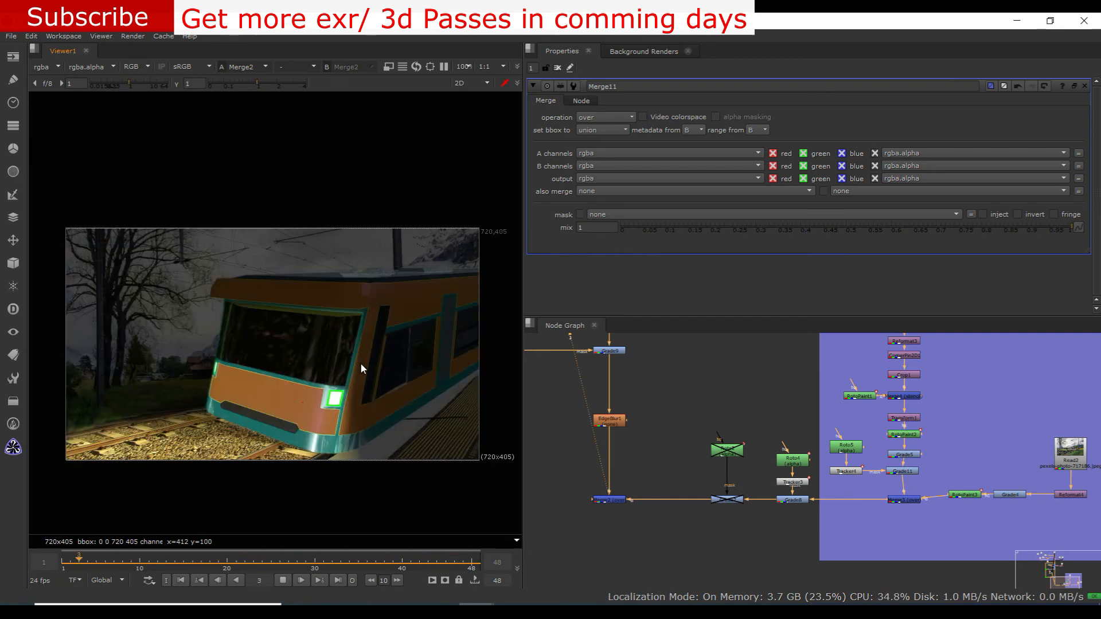
pyautogui.scroll(1, 266, 265)
pyautogui.scroll(-3, 266, 270)
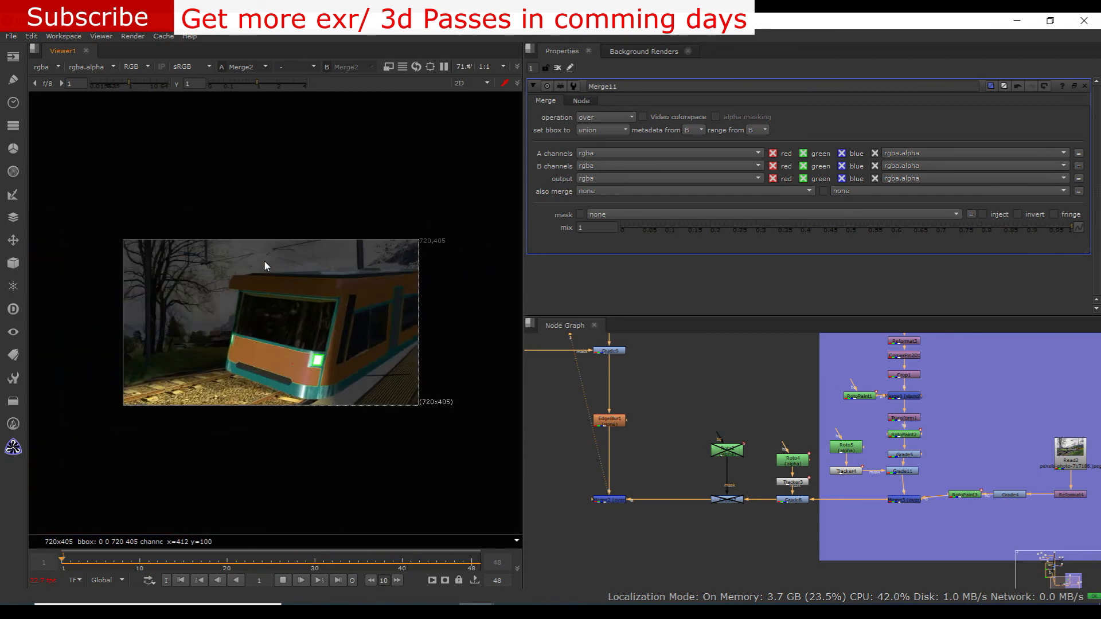
pyautogui.scroll(3, 356, 362)
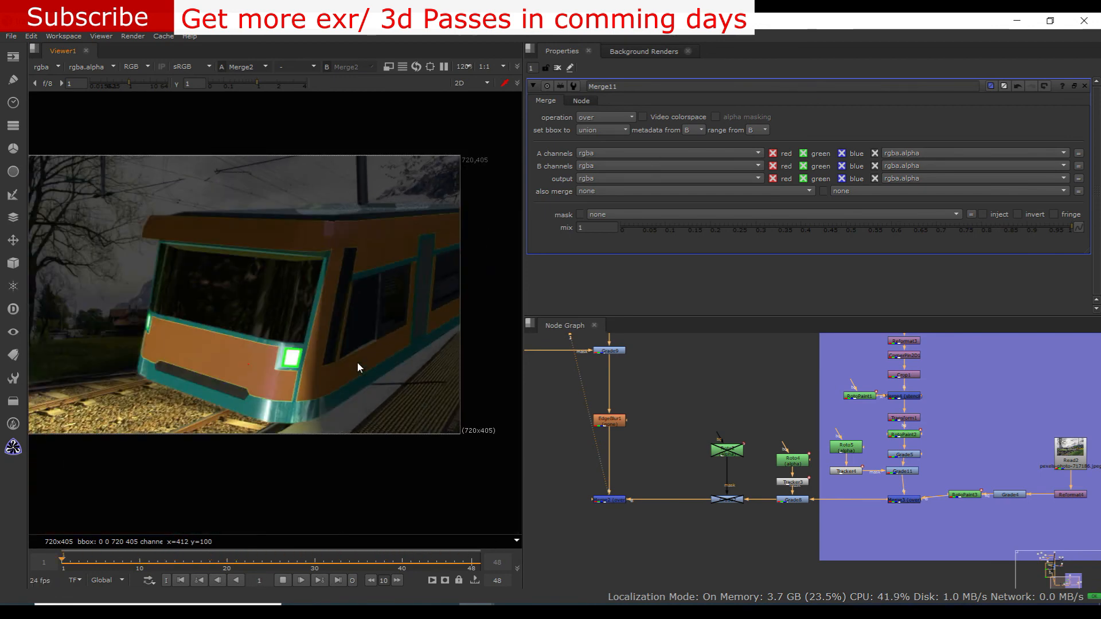
pyautogui.scroll(-3, 357, 367)
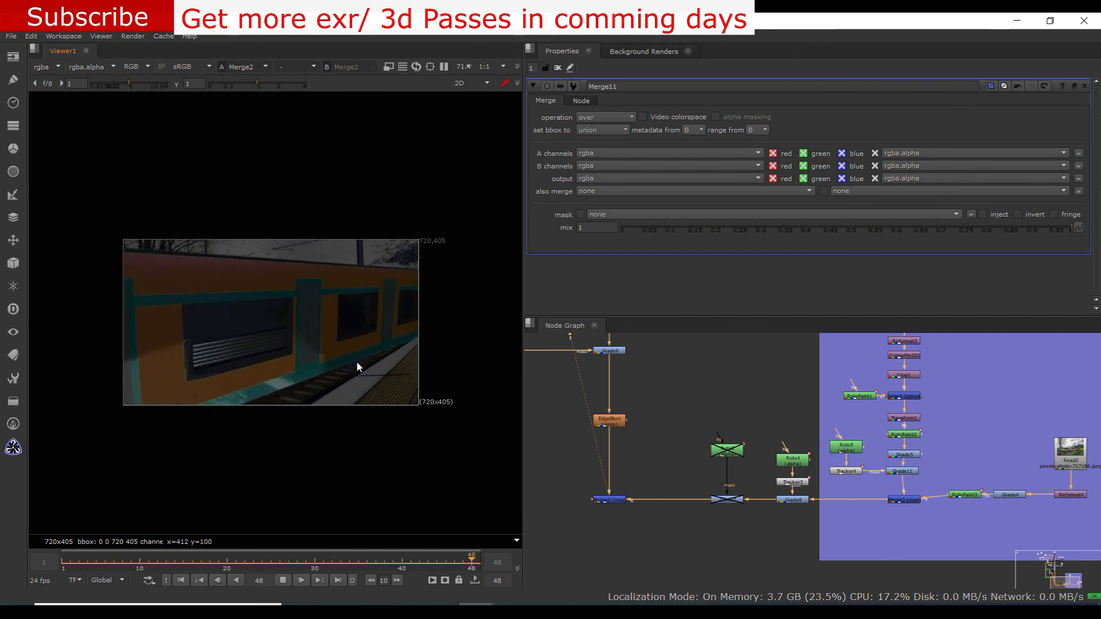
pyautogui.scroll(-1, 356, 362)
pyautogui.scroll(2, 356, 361)
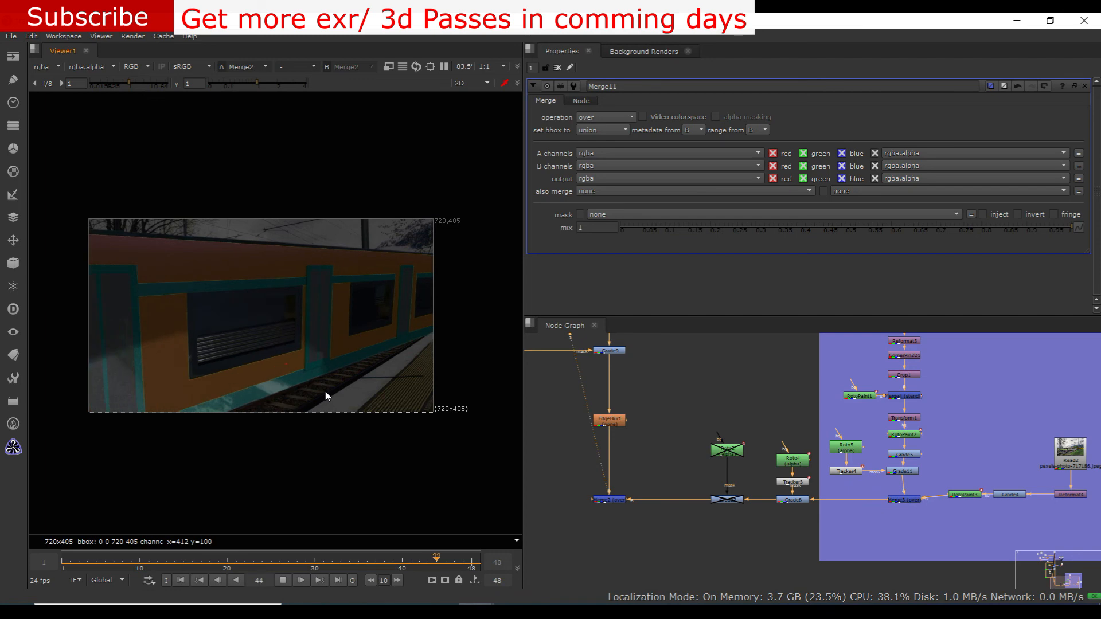
pyautogui.scroll(-5, 324, 401)
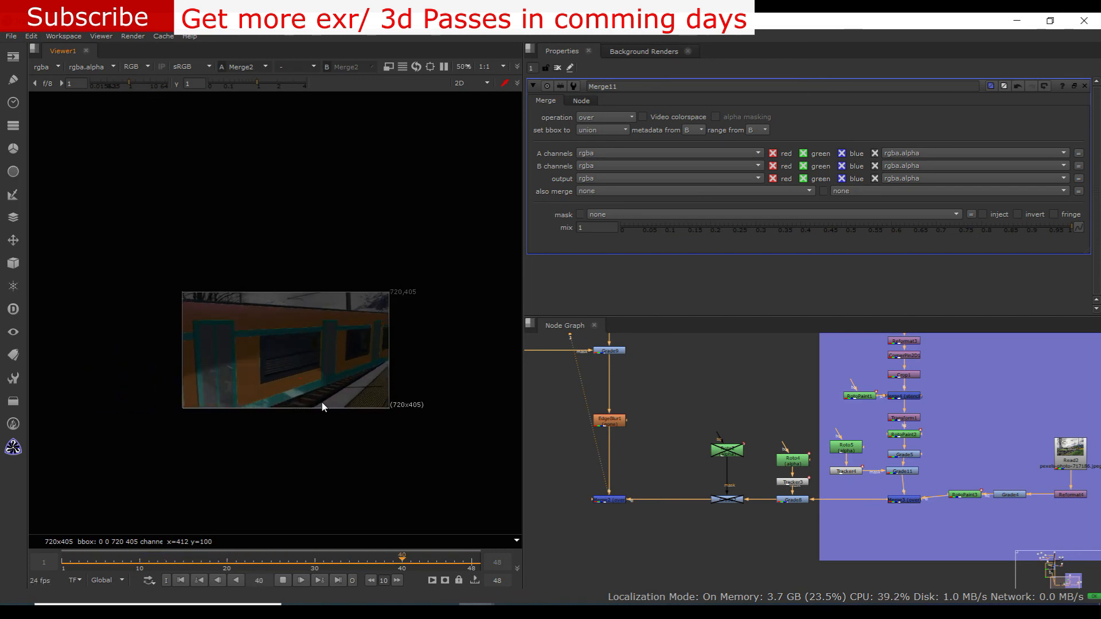
pyautogui.scroll(-1, 324, 407)
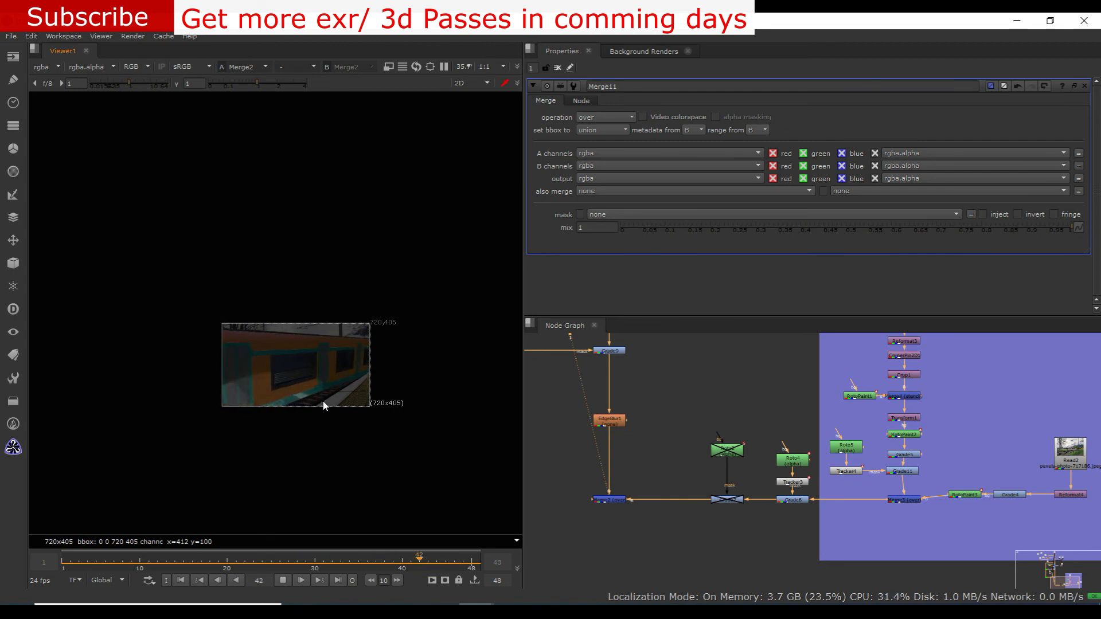
pyautogui.scroll(1, 324, 405)
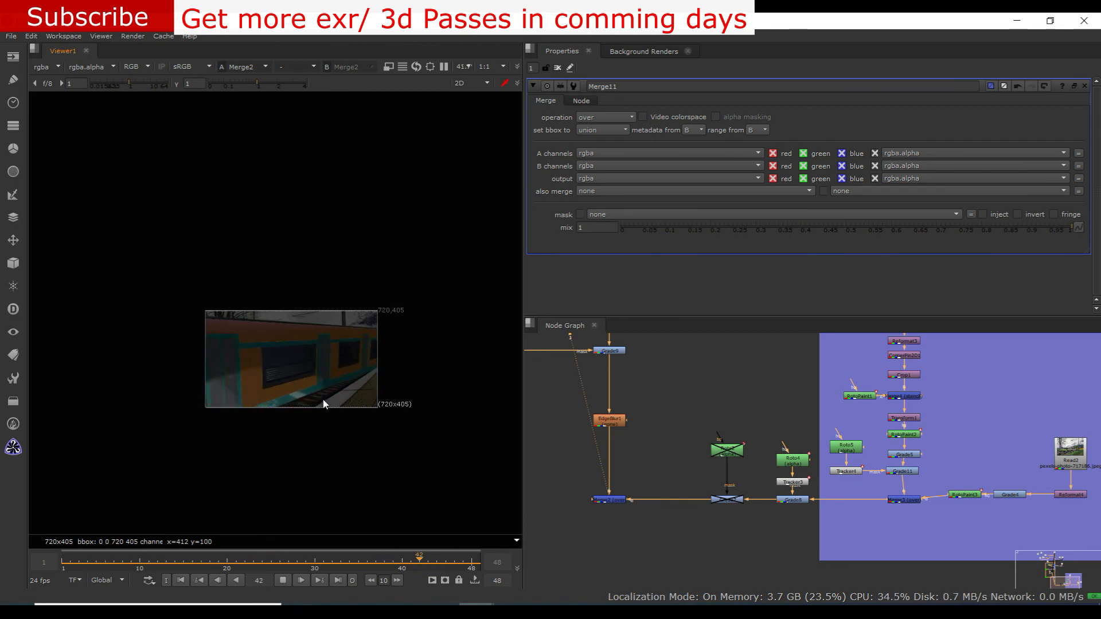